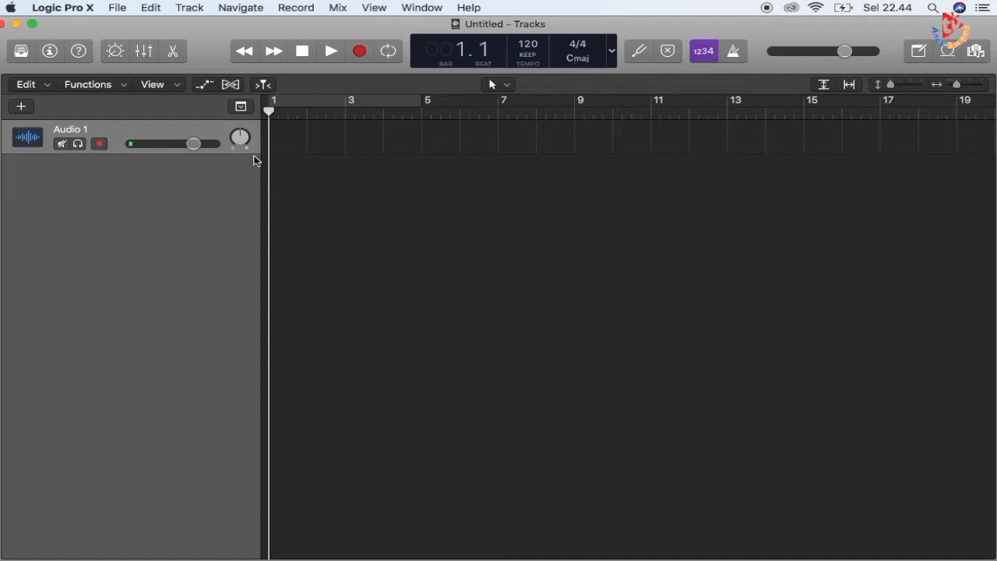
Check which Apple Loops are missing from the Loop Browser, and close the browser again.
left_click(948, 50)
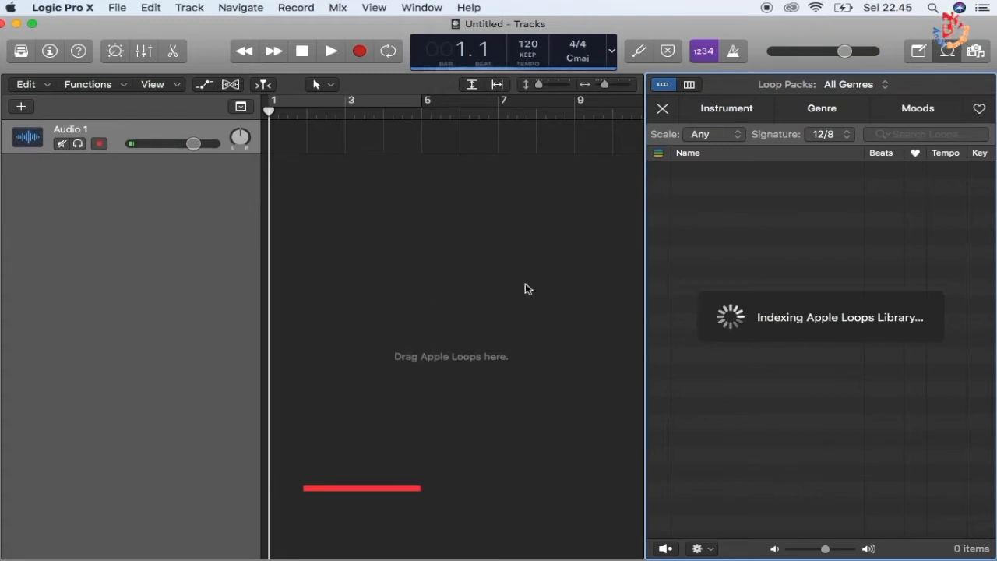
scroll(803, 337, "down", 15)
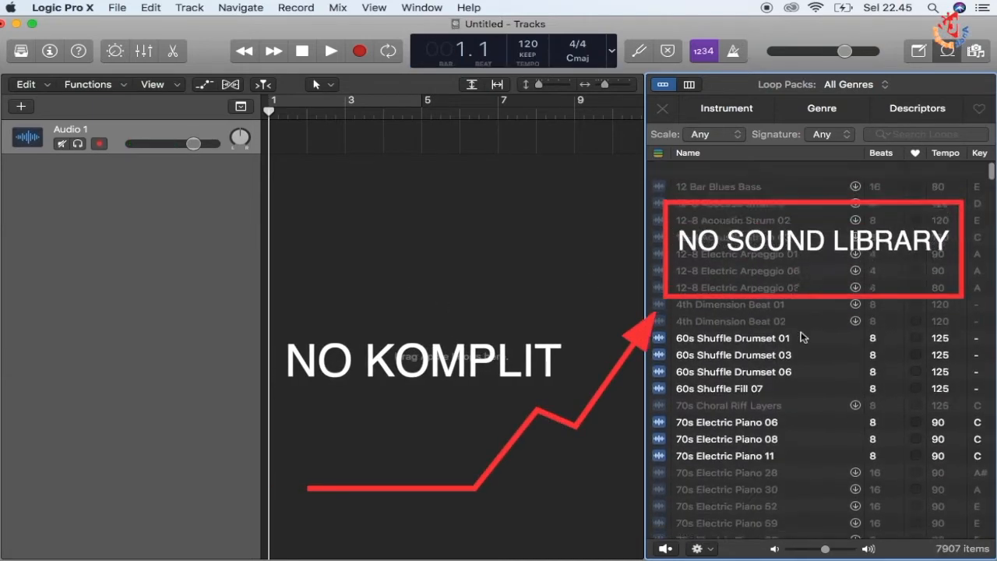
scroll(803, 338, "up", 15)
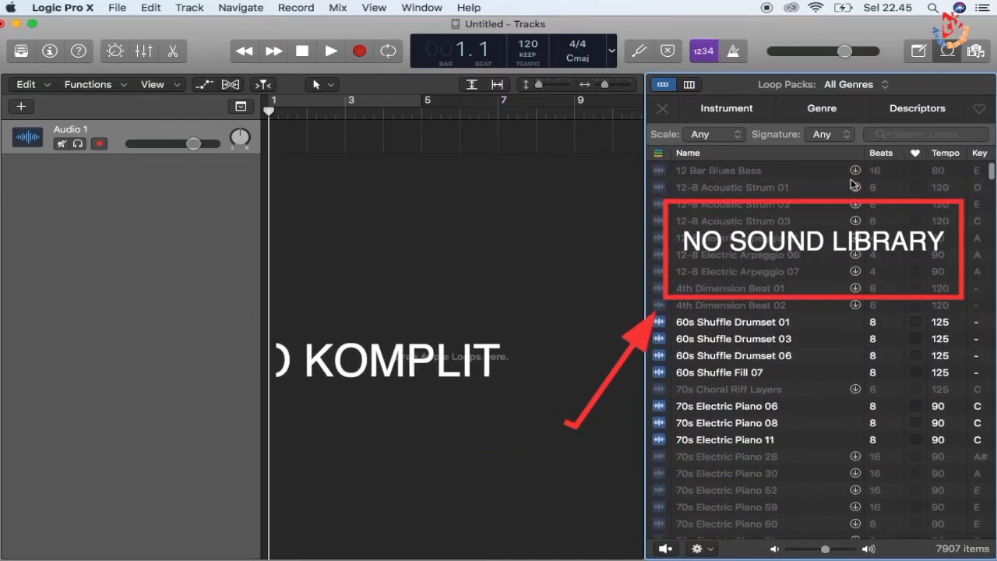
left_click(947, 52)
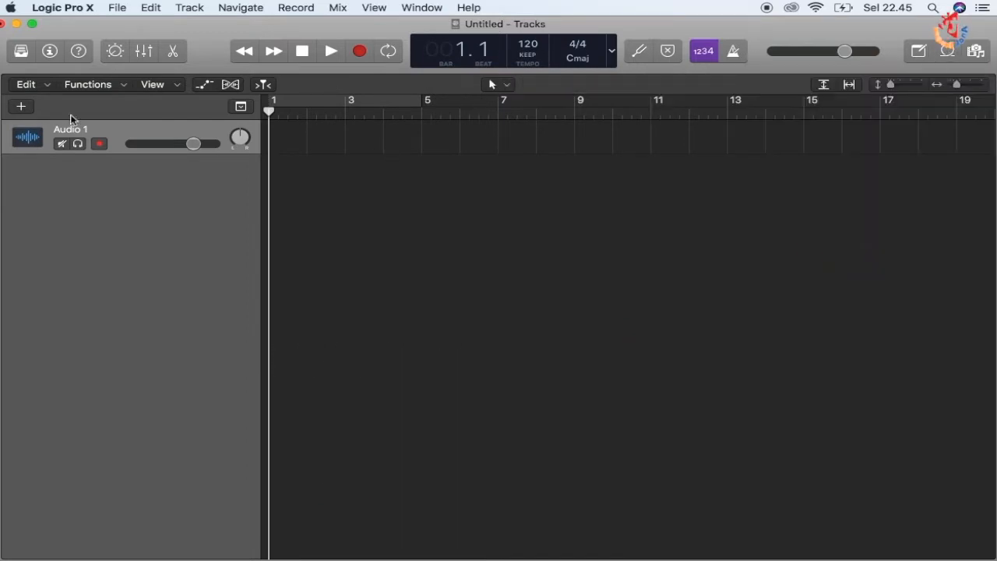
Create one software instrument track with the default patch and open its sound Library.
left_click(22, 107)
left_click(262, 196)
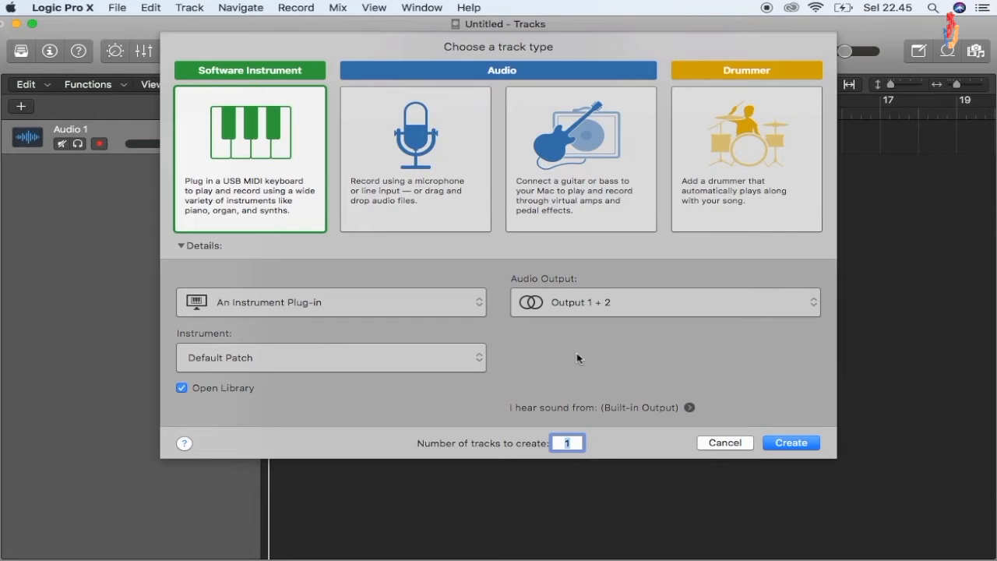
left_click(778, 442)
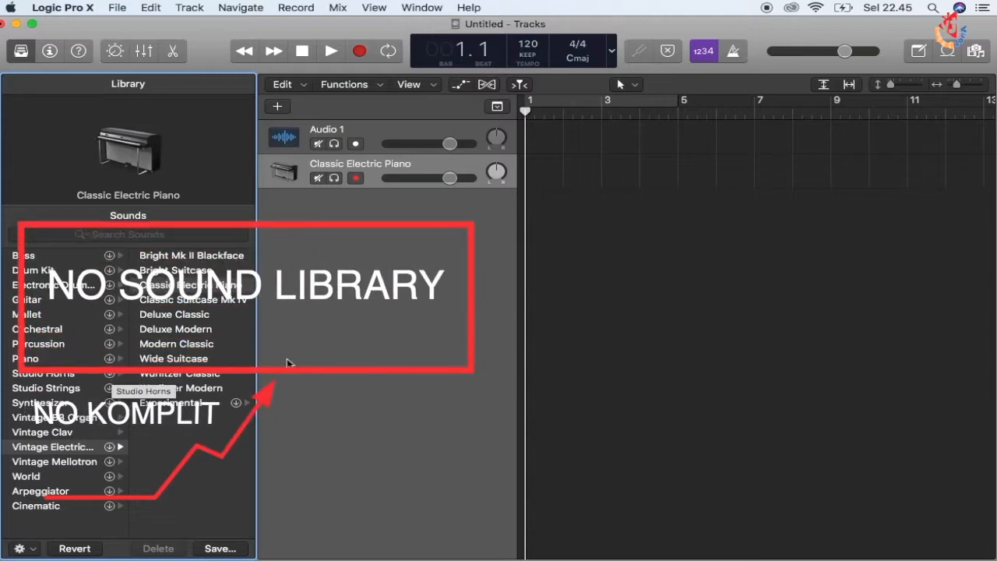
Close the untitled project without saving and quit Logic Pro X.
left_click(4, 24)
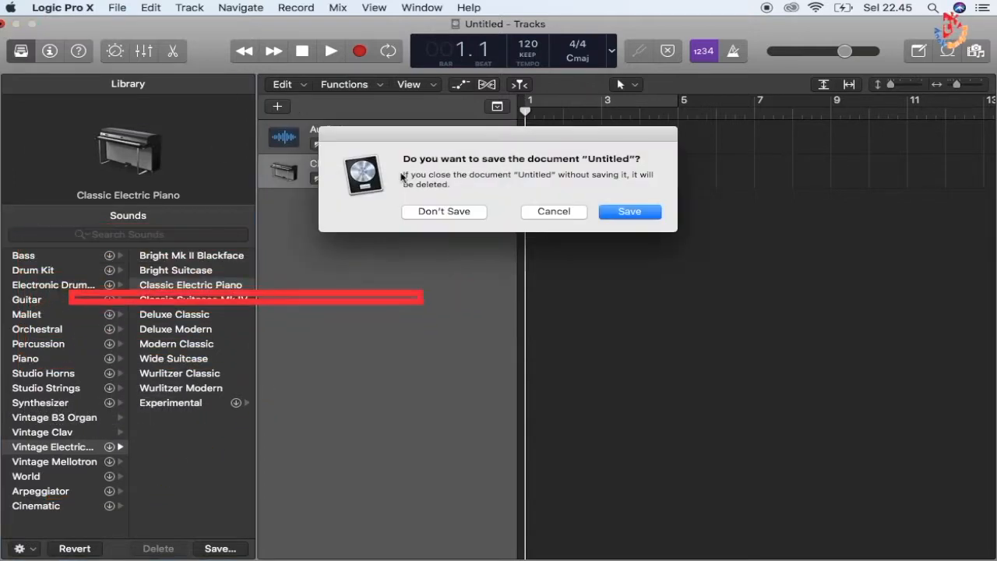
left_click(465, 211)
mouse_move(229, 549)
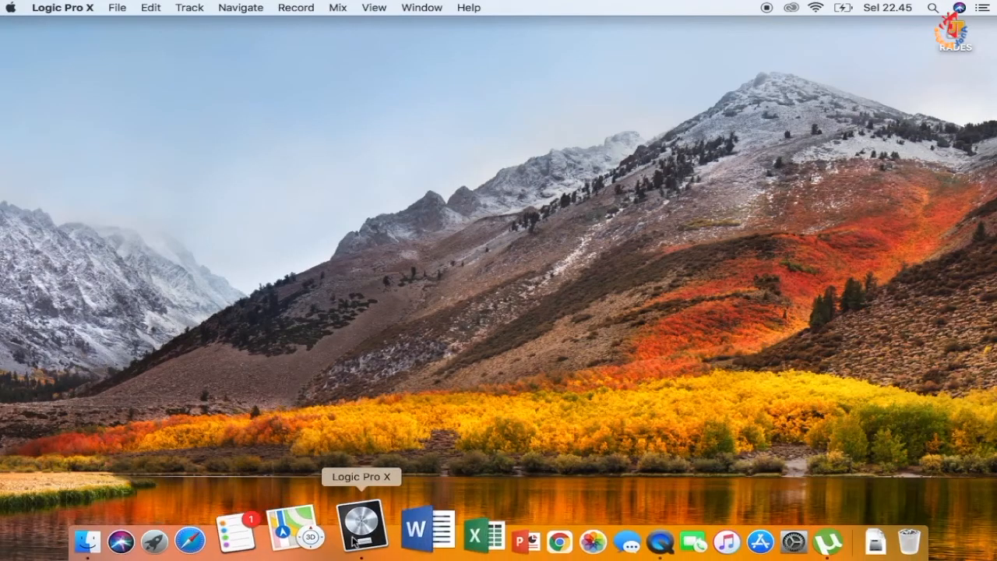
right_click(362, 528)
left_click(374, 468)
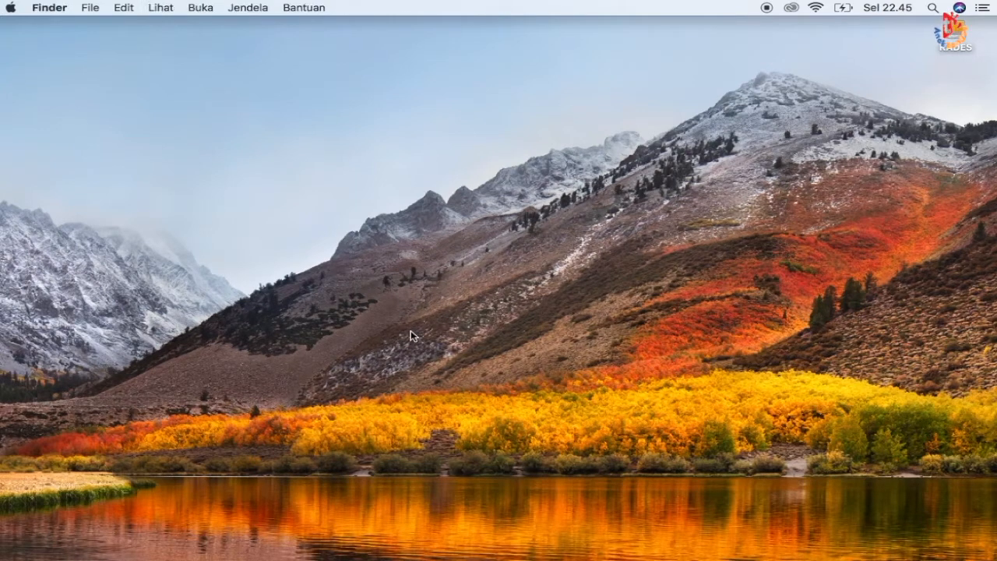
Switch to Finder and open two separate Finder windows.
mouse_move(408, 545)
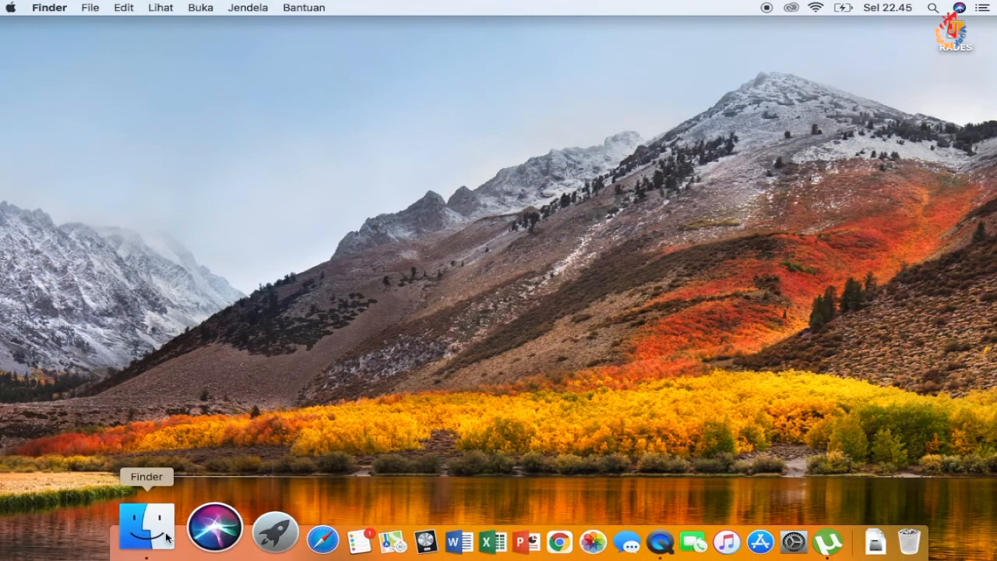
left_click(166, 538)
right_click(166, 537)
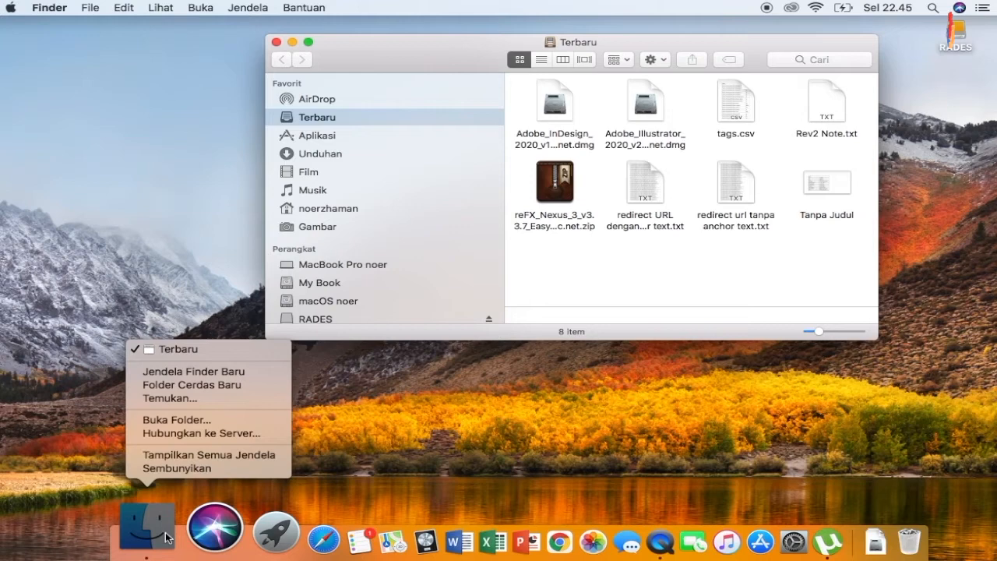
left_click(197, 373)
Open Perpustakaan > Application Support > Logic on the Mac OSierra drive and move its window clear of the other one.
left_click(378, 279)
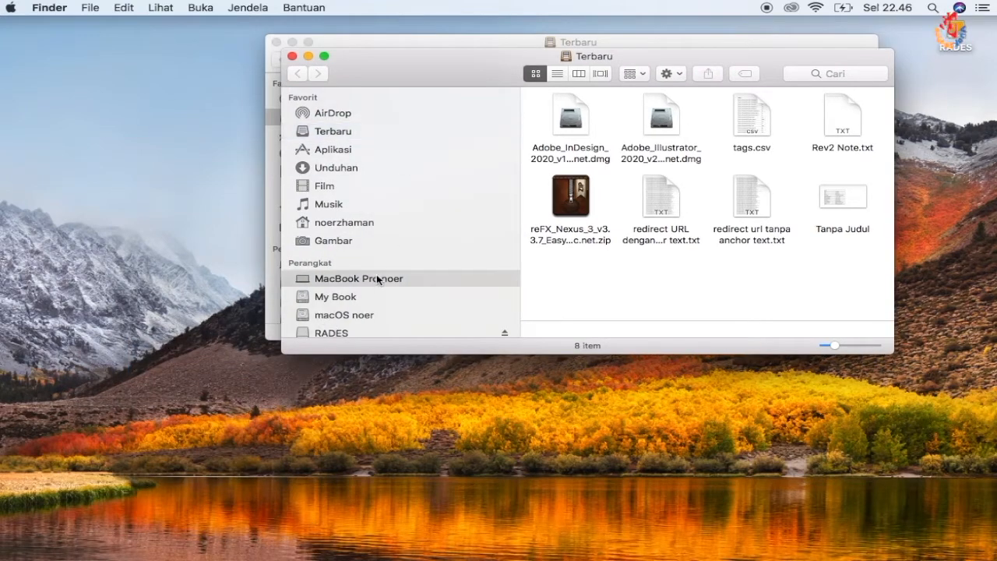
left_click(674, 129)
double_click(675, 129)
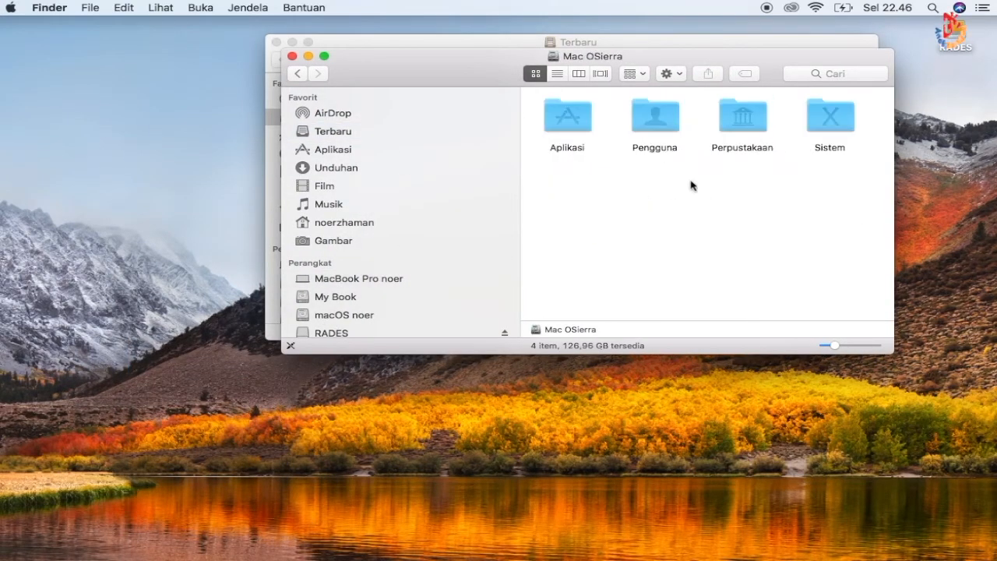
double_click(740, 133)
scroll(676, 228, "down", 4)
scroll(676, 228, "up", 5)
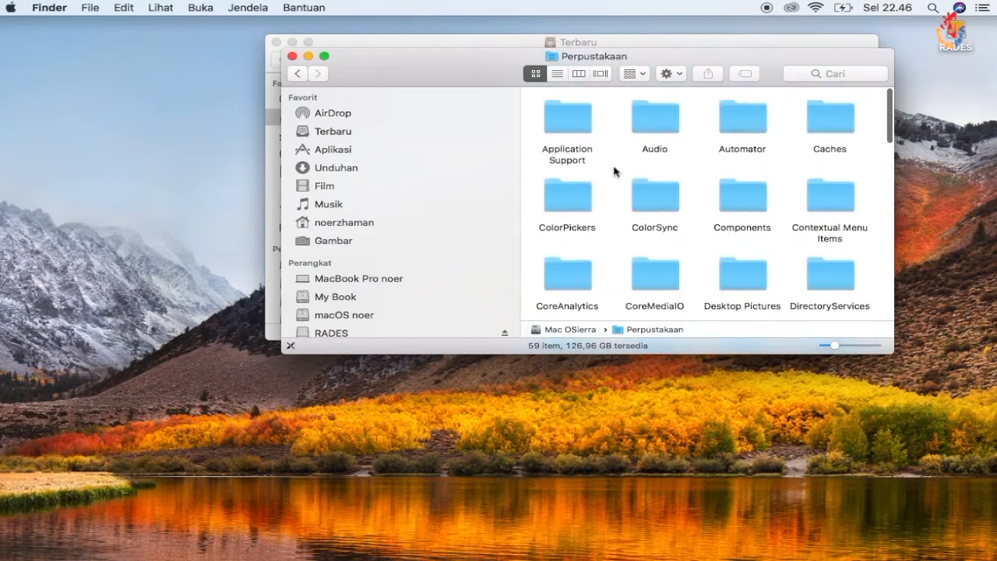
double_click(584, 138)
scroll(704, 174, "down", 1)
scroll(705, 175, "down", 3)
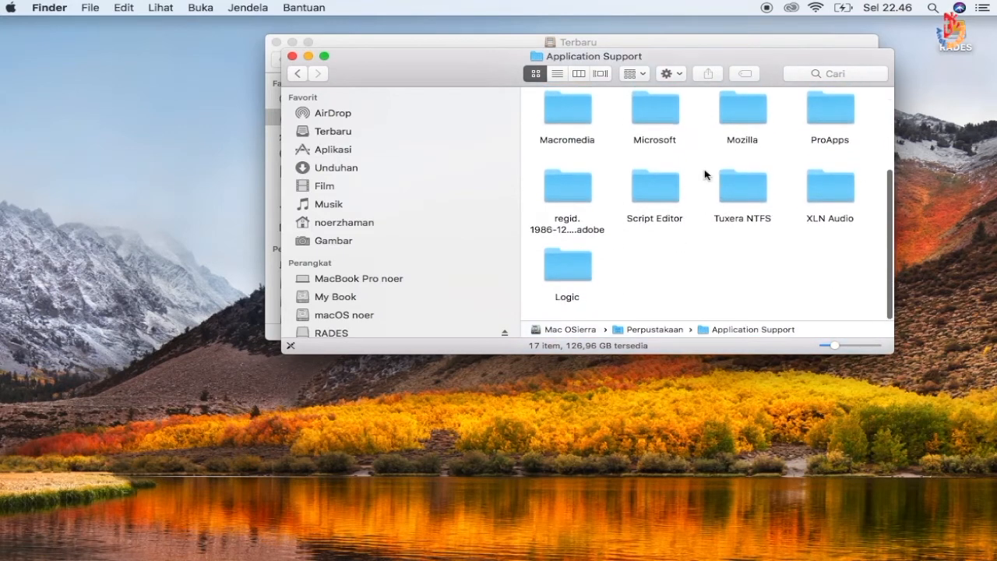
double_click(568, 266)
left_click_drag(433, 74, 227, 158)
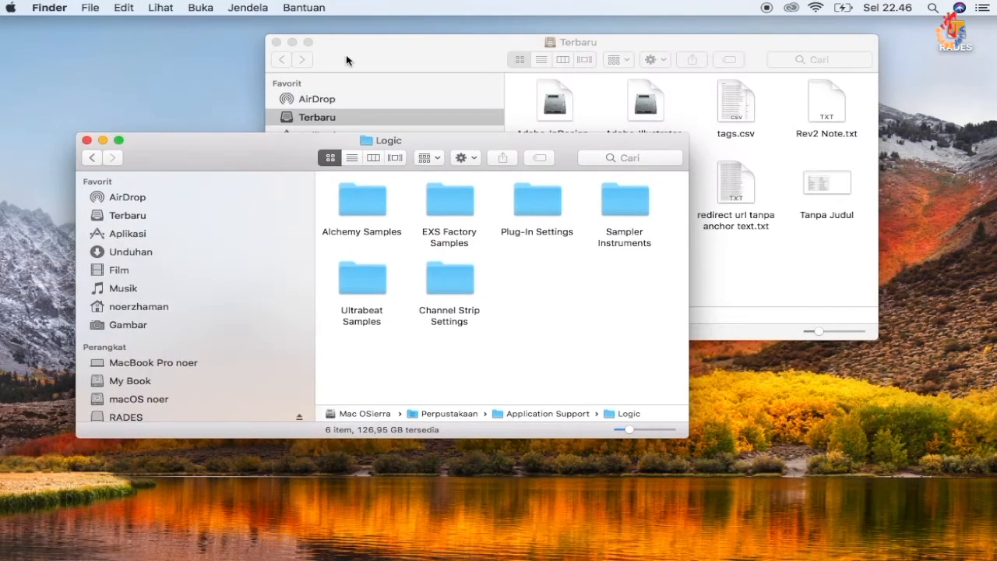
In the other Finder window, open DRIVE OS 2 > LOGIC LIBRARY > Logic on the RADES drive.
left_click_drag(346, 57, 418, 56)
scroll(436, 284, "down", 3)
left_click(383, 246)
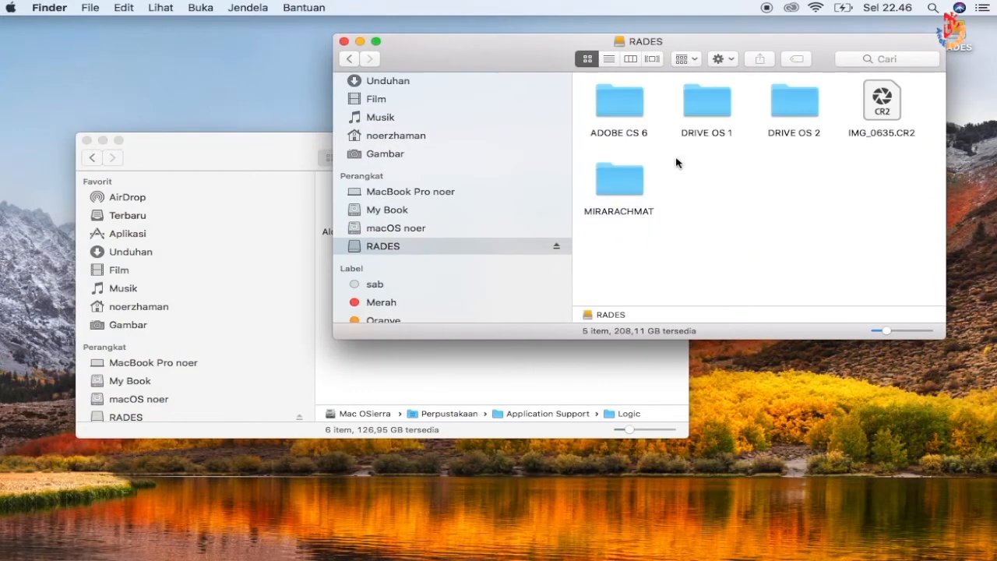
double_click(710, 105)
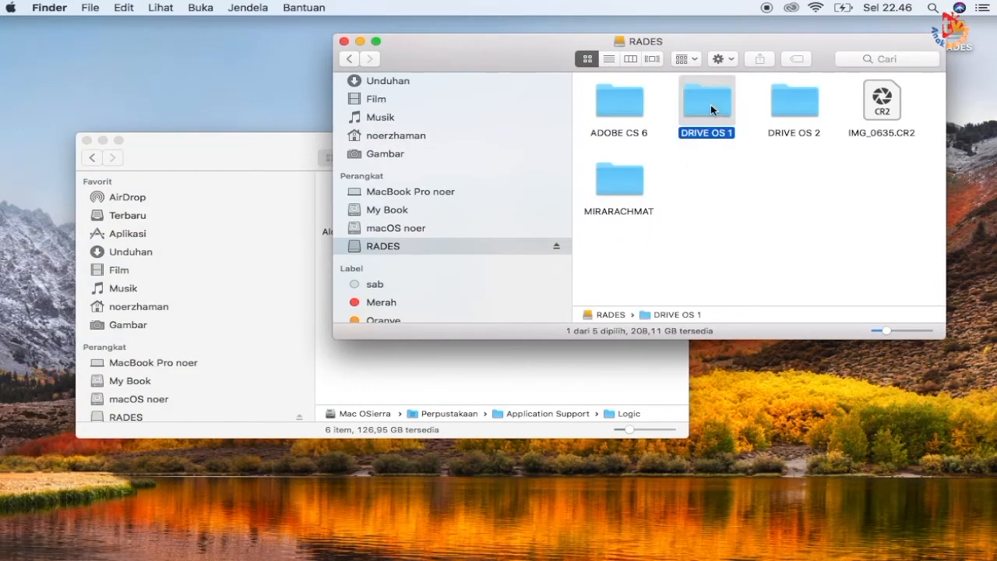
left_click(350, 58)
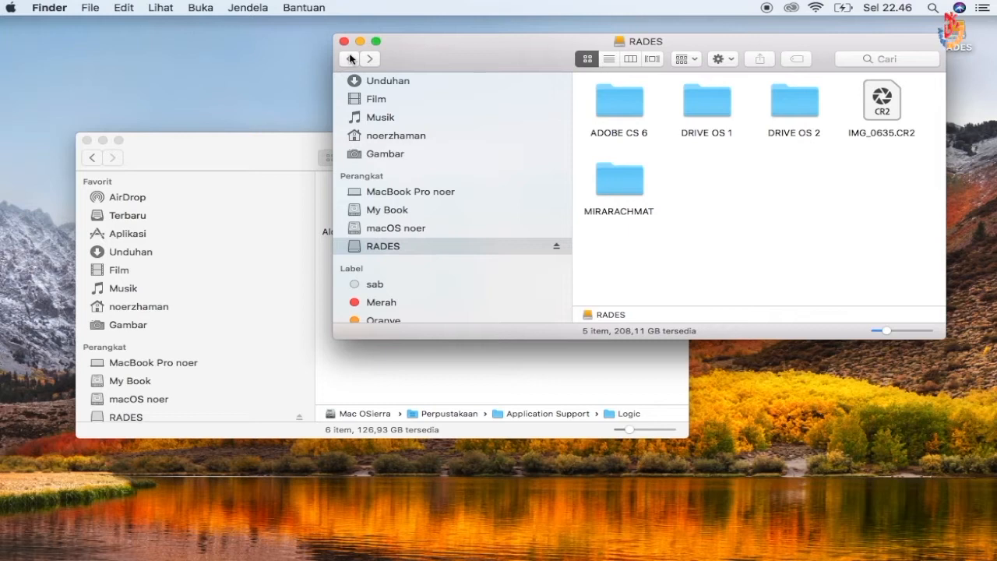
double_click(781, 96)
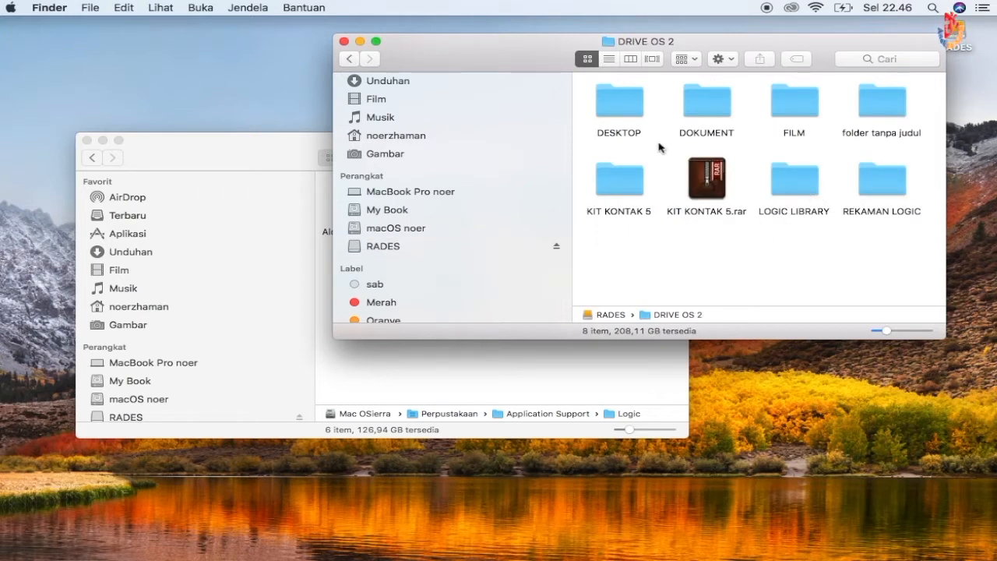
double_click(795, 183)
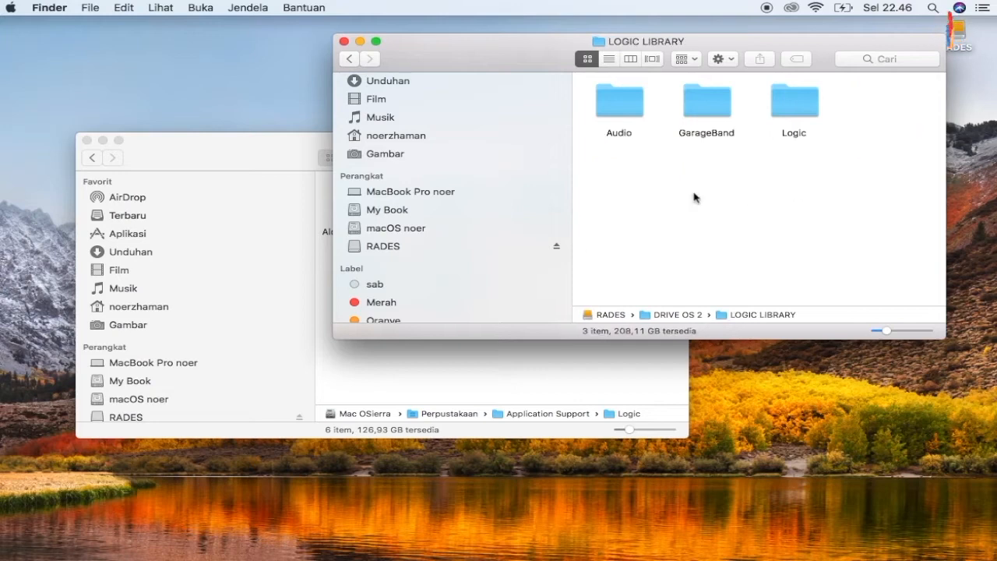
double_click(794, 106)
Copy all folders from the RADES Logic folder into the Logic folder in Application Support.
left_click_drag(706, 276, 752, 111)
key("super+a")
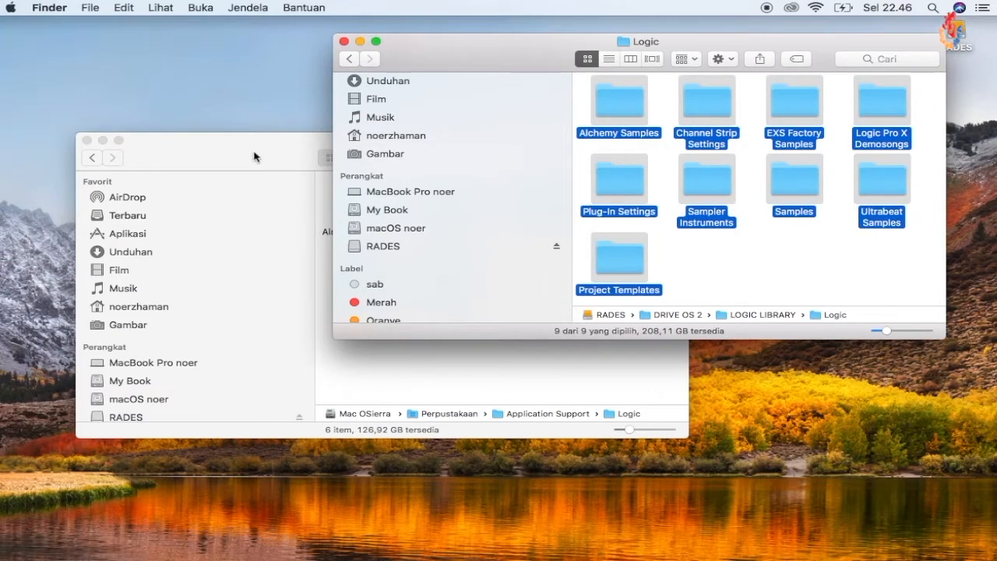
left_click_drag(257, 155, 101, 149)
left_click_drag(614, 113, 333, 285)
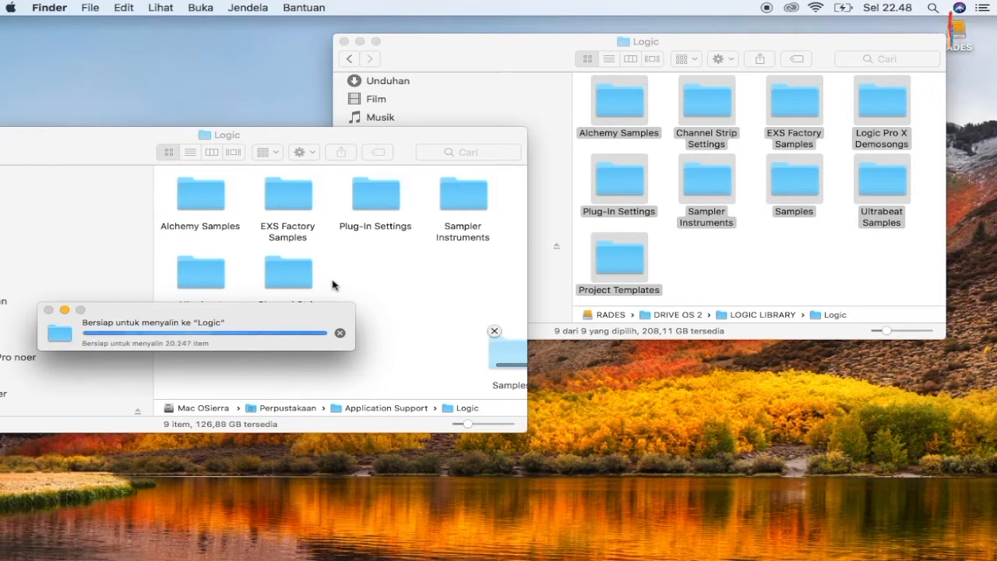
Arrange the destination window and copy progress window apart, and show the destination Logic folder as a list.
left_click(468, 55)
left_click_drag(106, 145, 526, 97)
left_click_drag(242, 318, 571, 414)
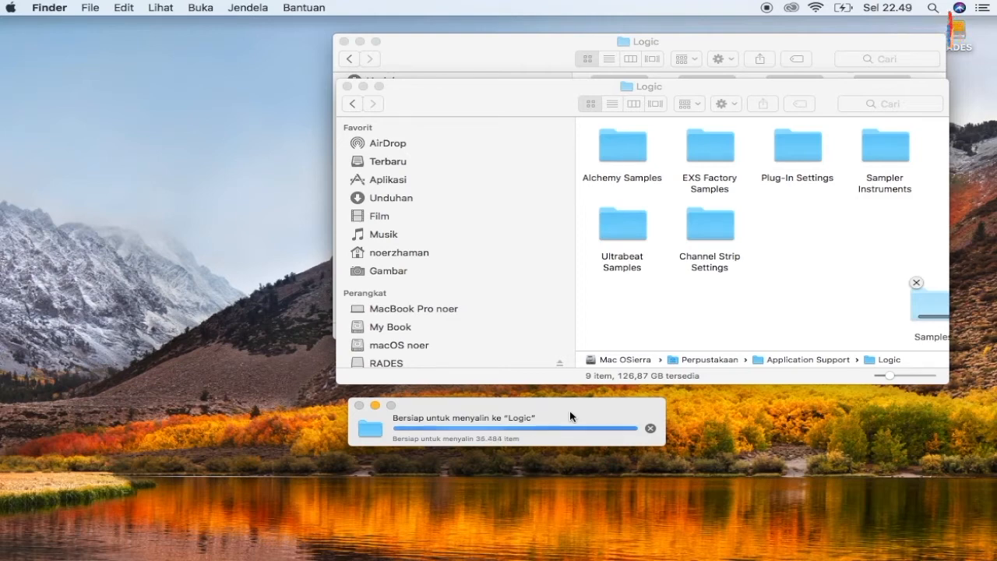
scroll(823, 283, "right", 3)
scroll(823, 283, "left", 3)
scroll(824, 283, "down", 1)
scroll(823, 282, "right", 1)
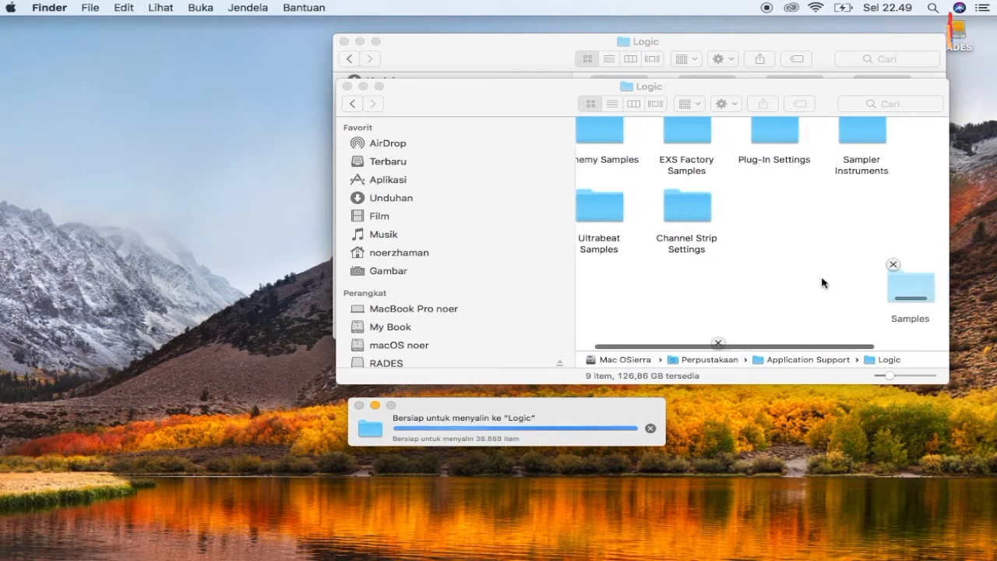
left_click(612, 103)
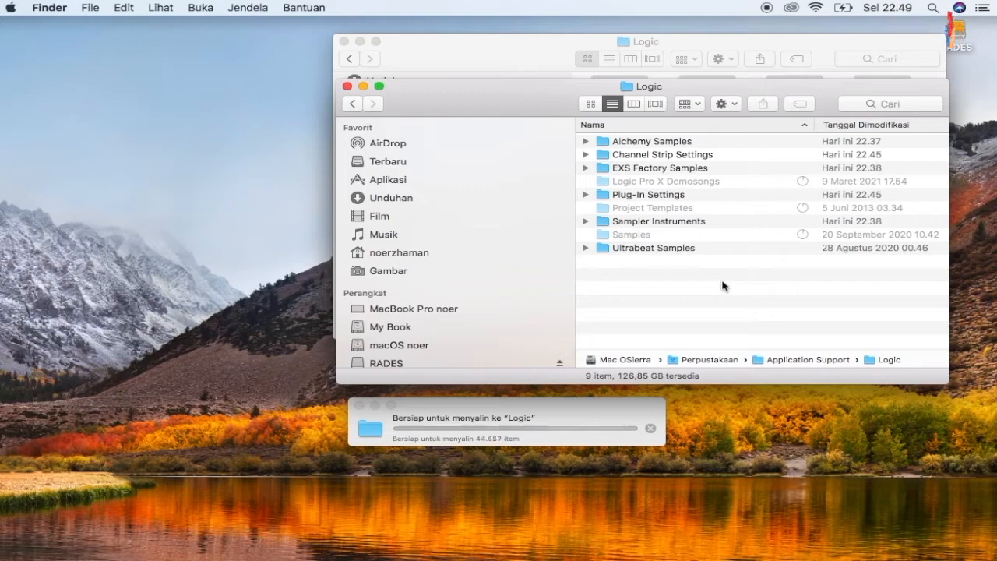
Replace the existing folders in the destination with the copied ones, applying the choice to all conflicts.
left_click(574, 411)
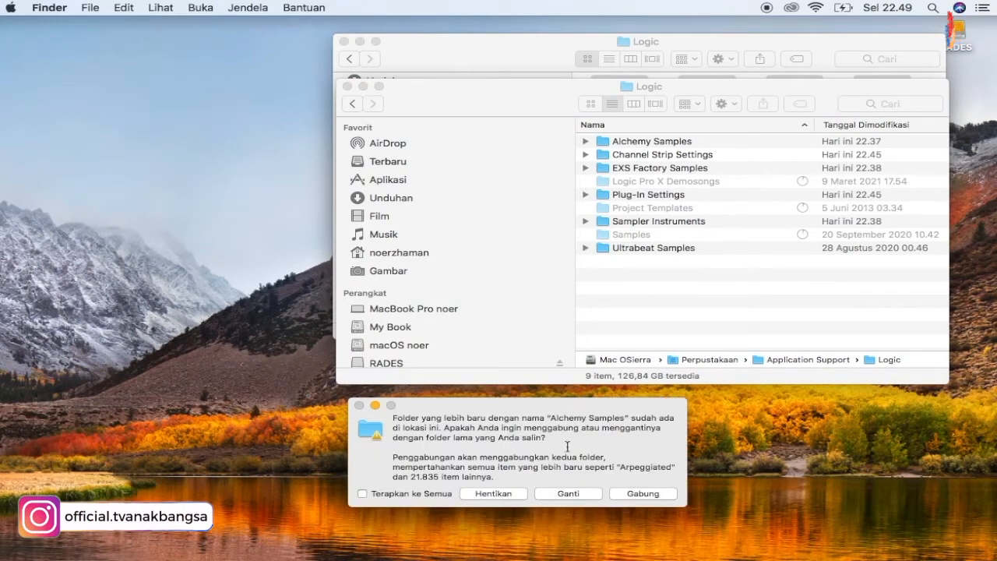
left_click(362, 492)
left_click(568, 494)
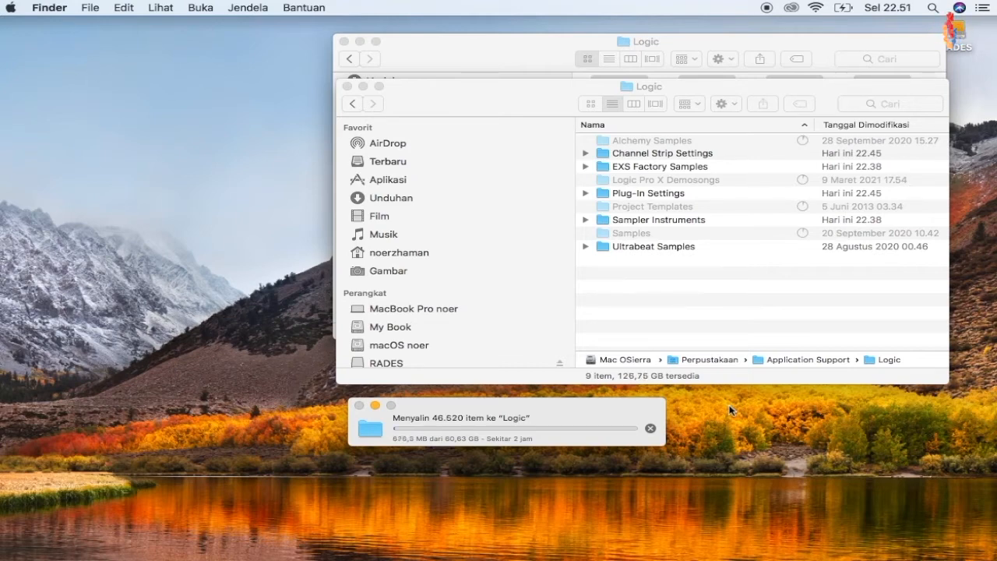
left_click(593, 543)
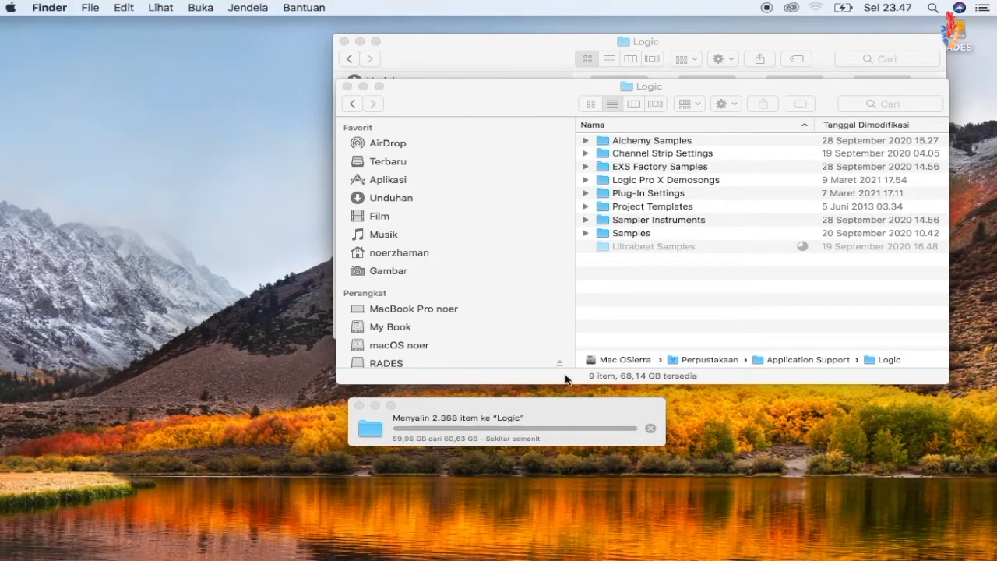
left_click(563, 417)
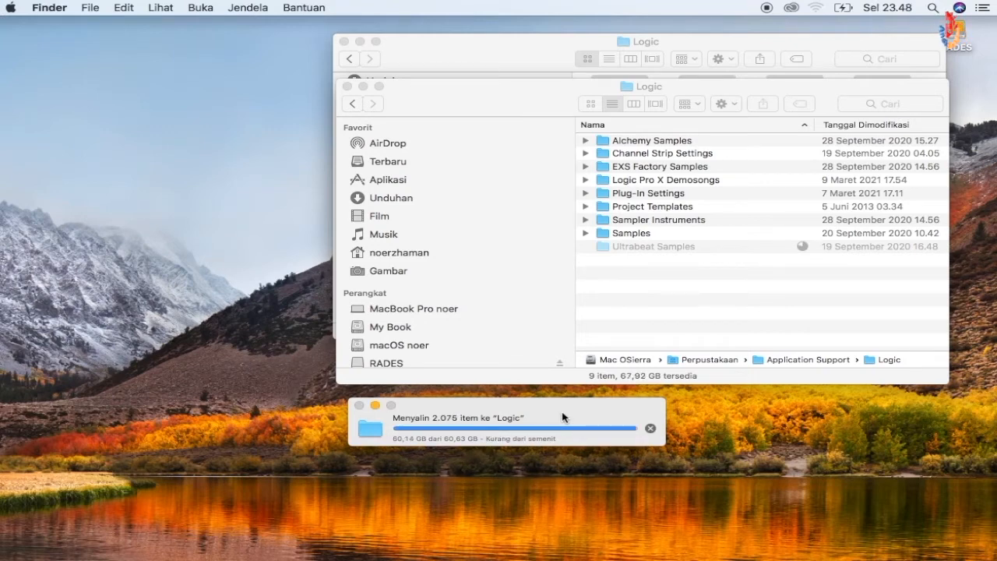
left_click_drag(454, 406, 229, 423)
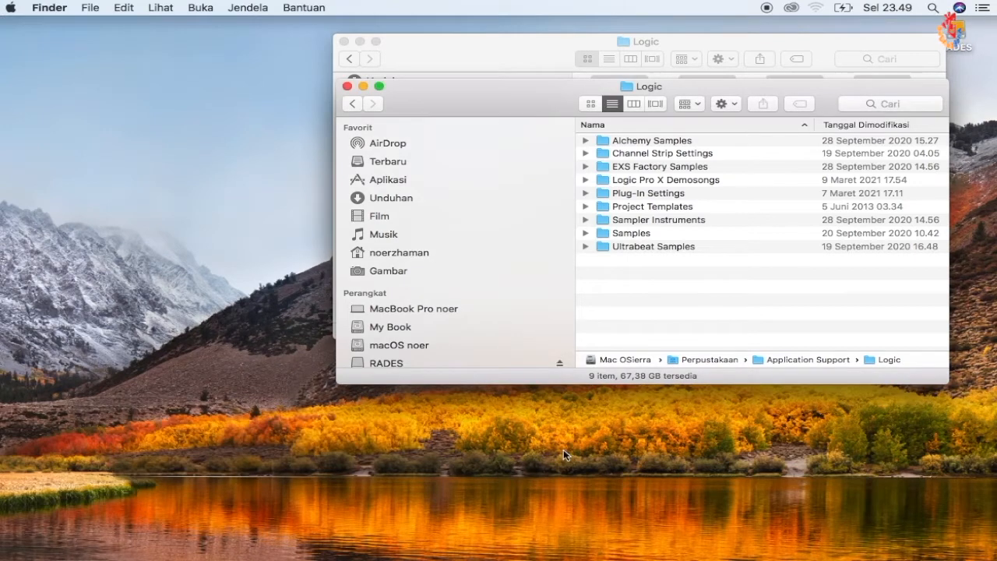
Open the Audio folder of LOGIC LIBRARY on RADES and place its window beside the destination Logic window.
left_click_drag(477, 111, 461, 185)
left_click(484, 65)
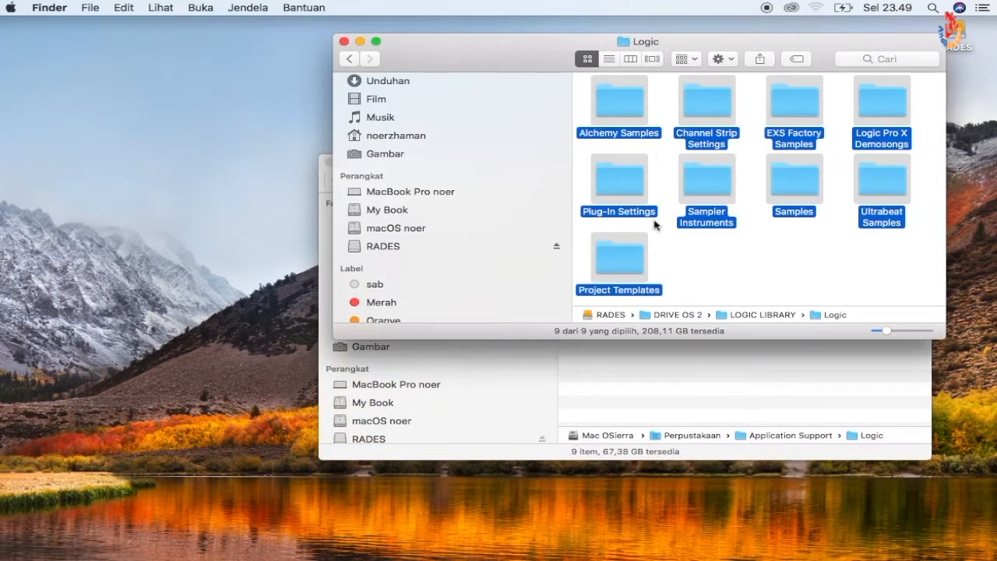
left_click(686, 270)
key("super+Up")
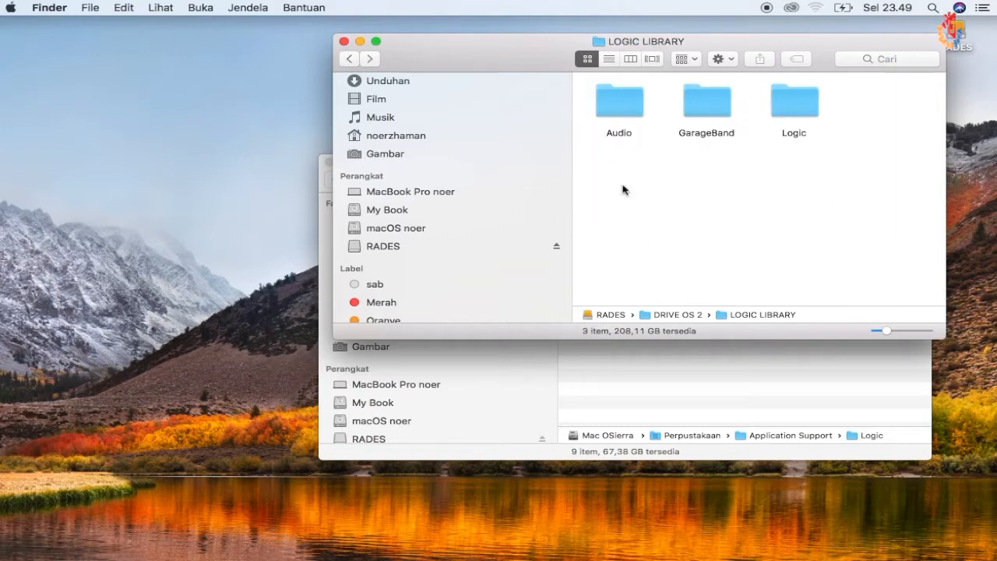
double_click(628, 111)
left_click_drag(527, 51, 590, 69)
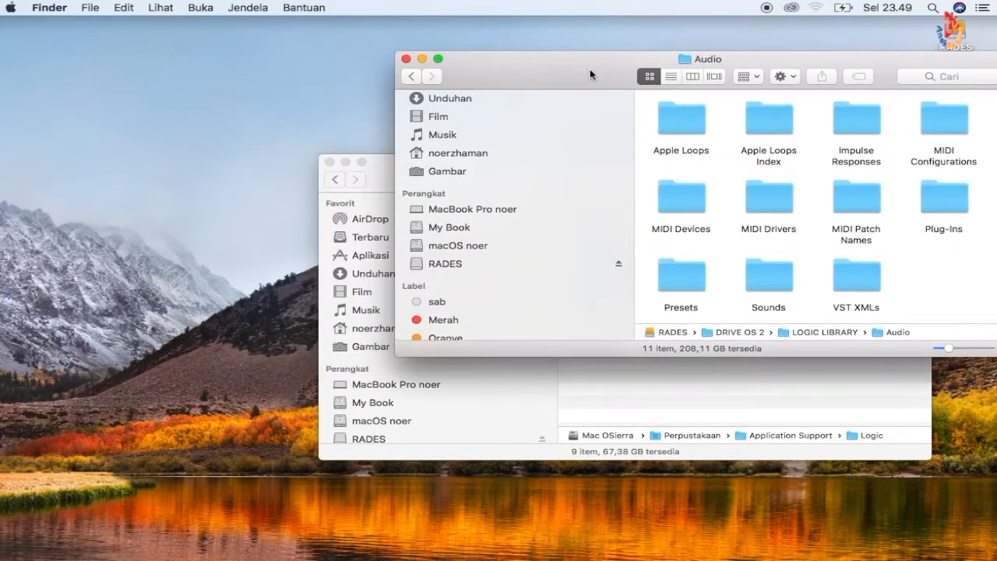
left_click_drag(380, 176, 101, 75)
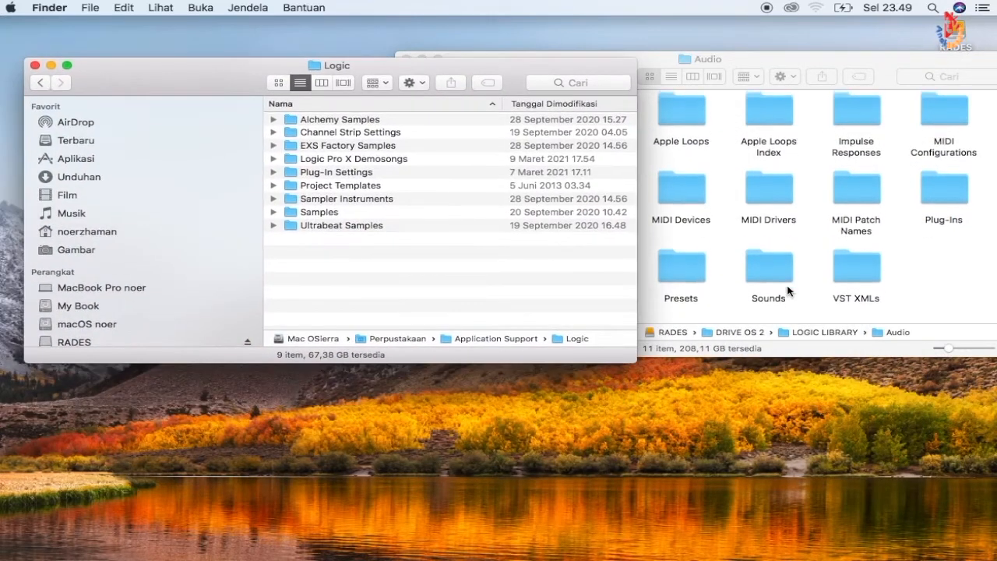
Open the Audio folder of Perpustakaan in the destination window and arrange it beside the RADES Audio window.
left_click_drag(759, 70, 778, 68)
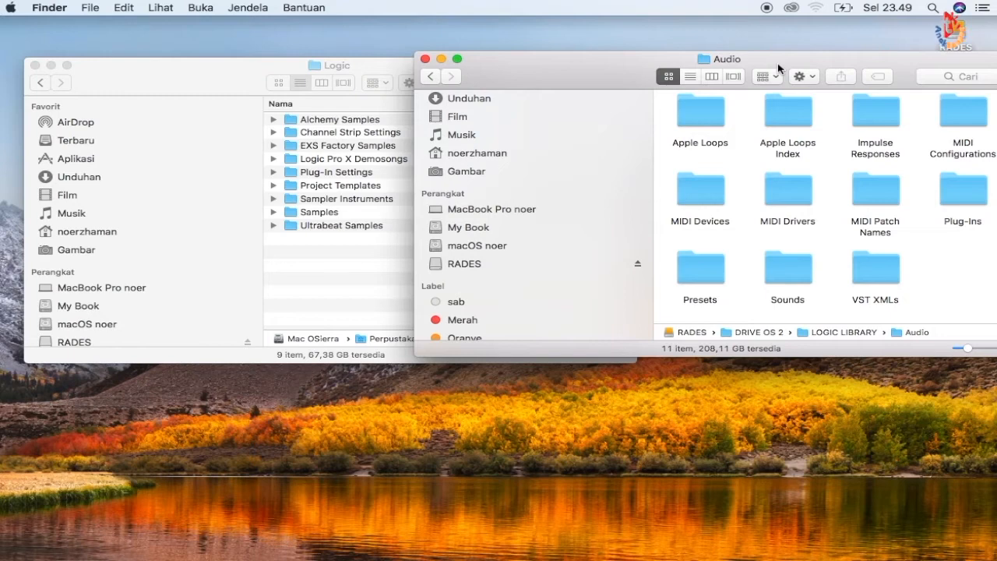
left_click_drag(240, 85, 204, 75)
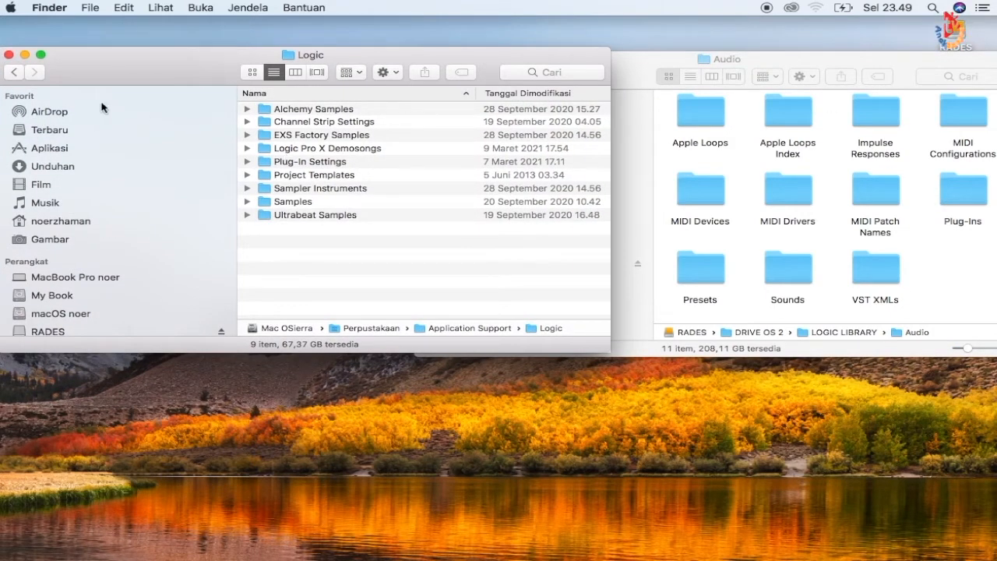
left_click_drag(116, 71, 162, 83)
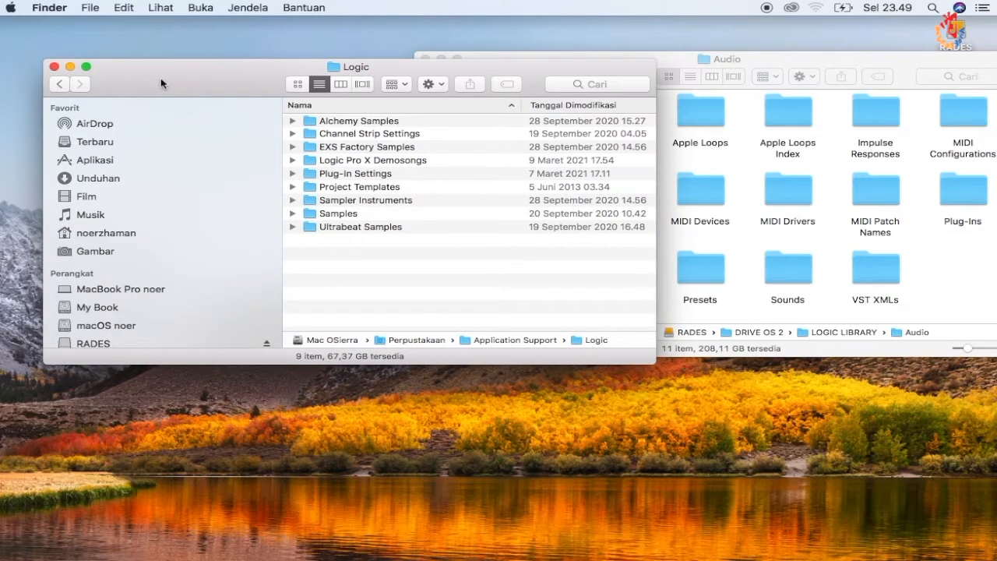
left_click(60, 84)
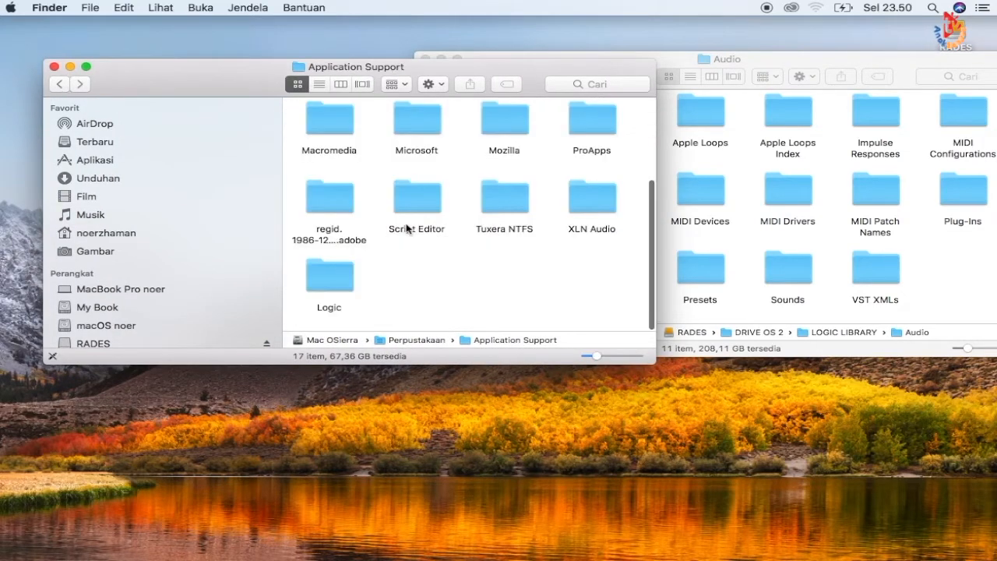
scroll(407, 226, "up", 5)
left_click(60, 85)
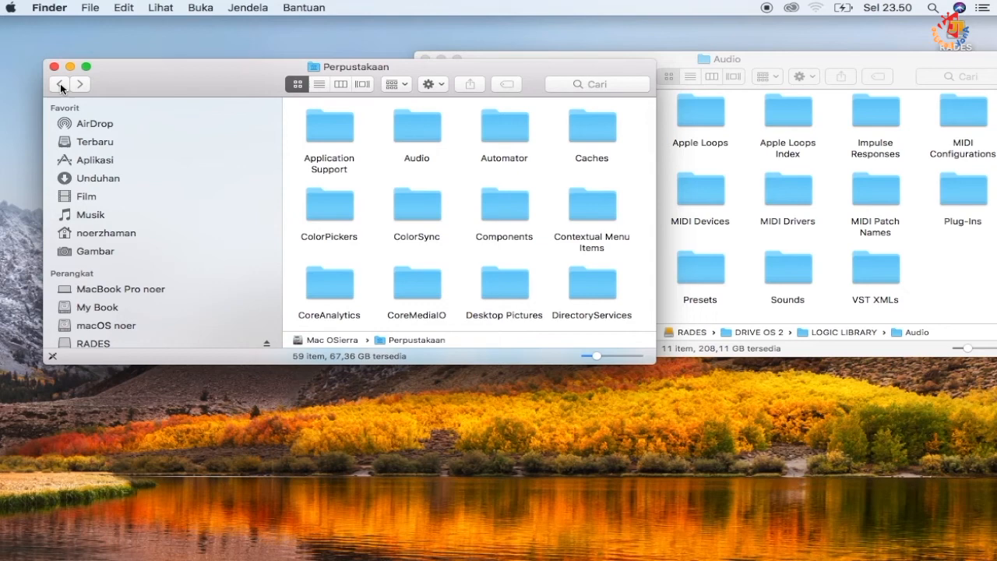
double_click(413, 140)
left_click_drag(242, 81, 186, 52)
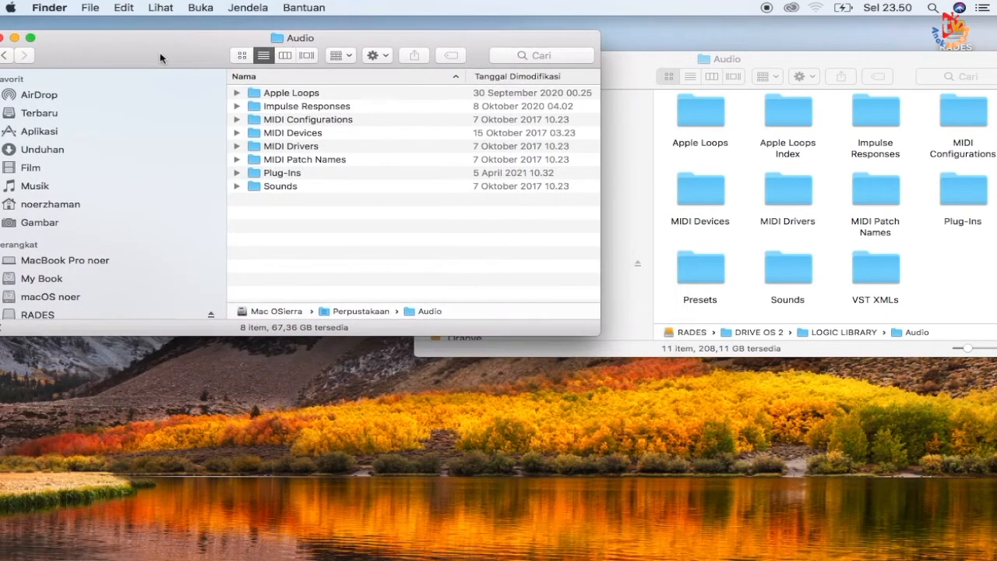
Examine the contents of the Apple Loops and Impulse Responses folders in the destination Audio folder.
left_click(237, 92)
left_click(237, 93)
left_click(236, 106)
left_click(236, 106)
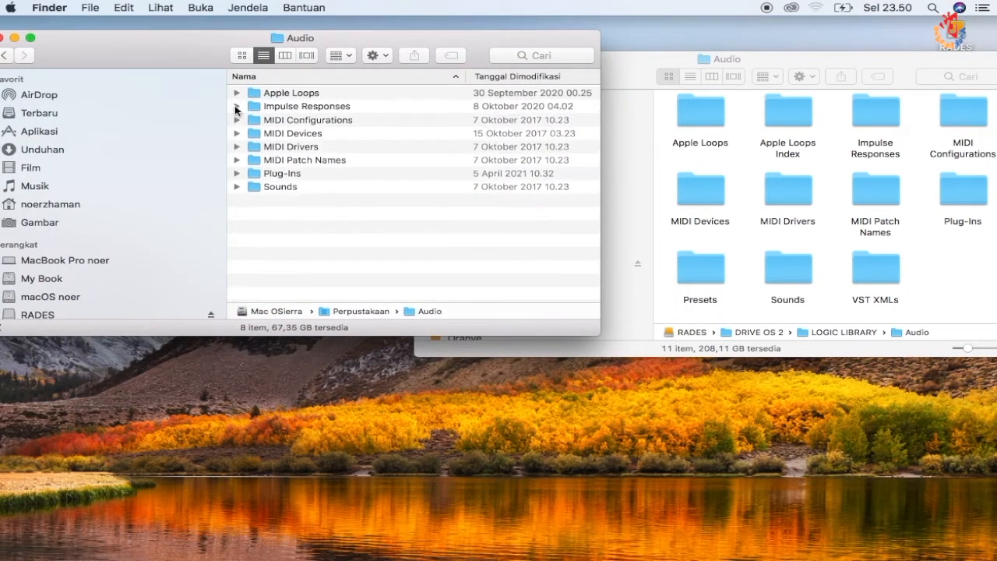
Copy the Apple Loops folder from the RADES Audio folder into Perpustakaan's Audio folder and authorize the change.
scroll(792, 194, "up", 1)
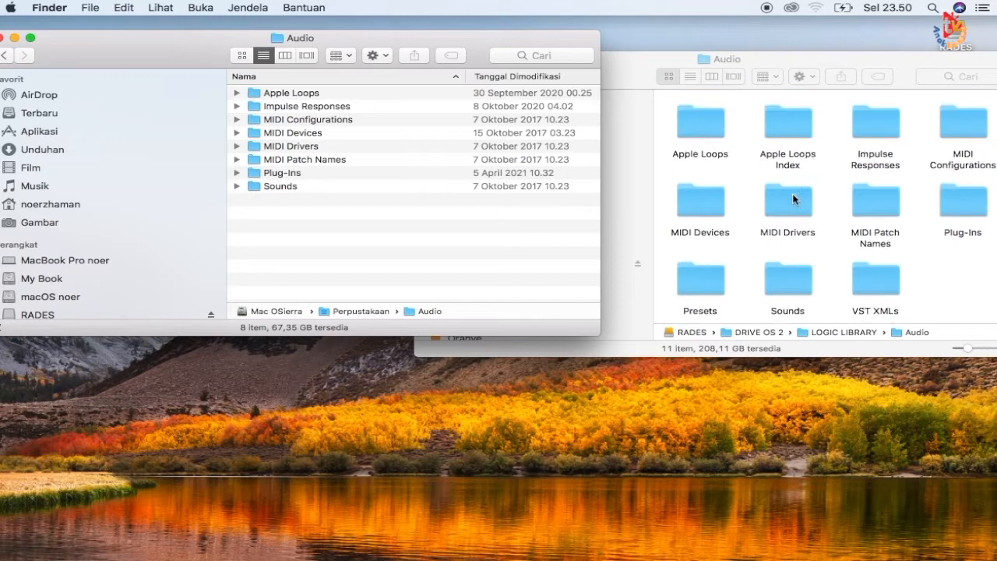
double_click(290, 95)
left_click(3, 56)
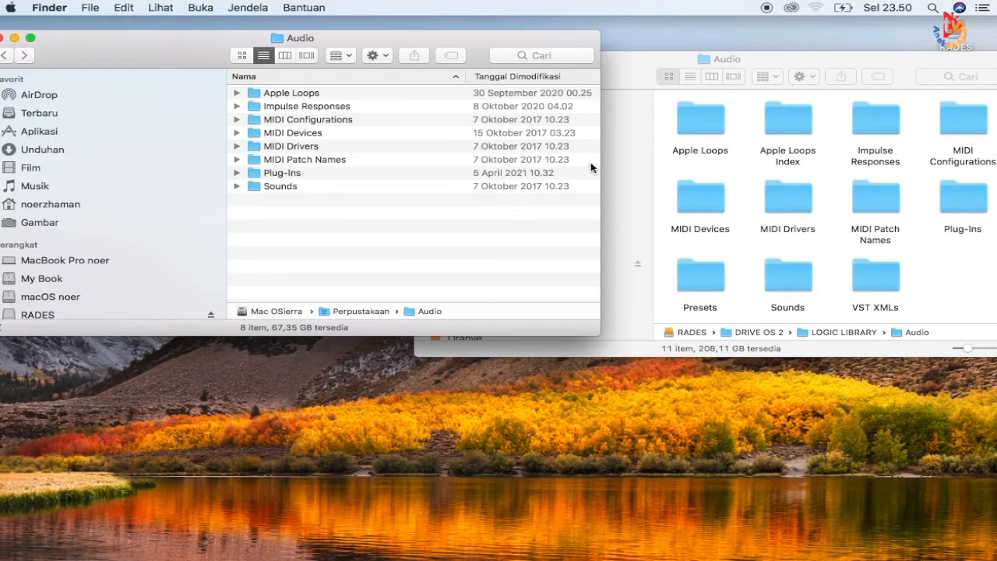
left_click_drag(705, 121, 424, 187)
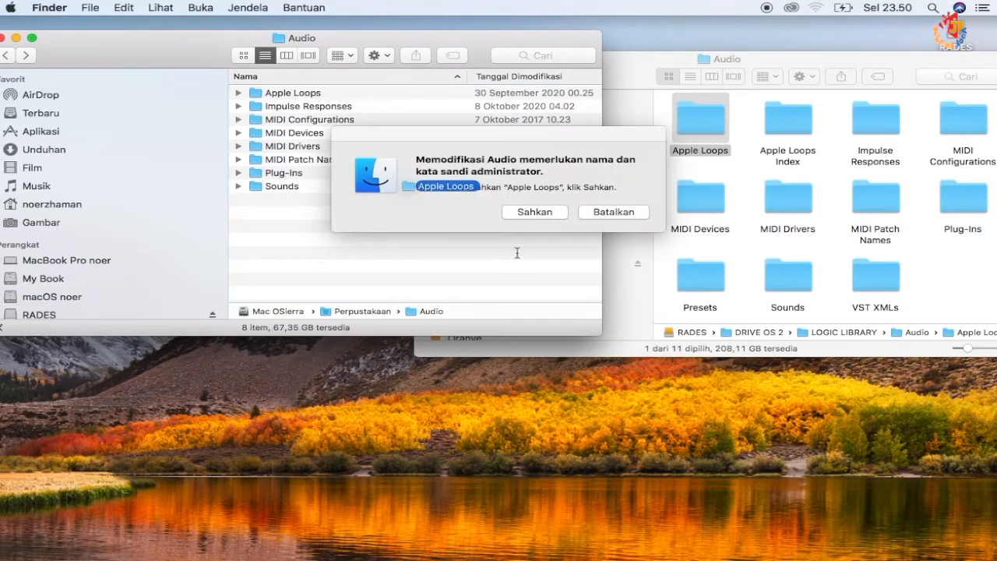
left_click(535, 212)
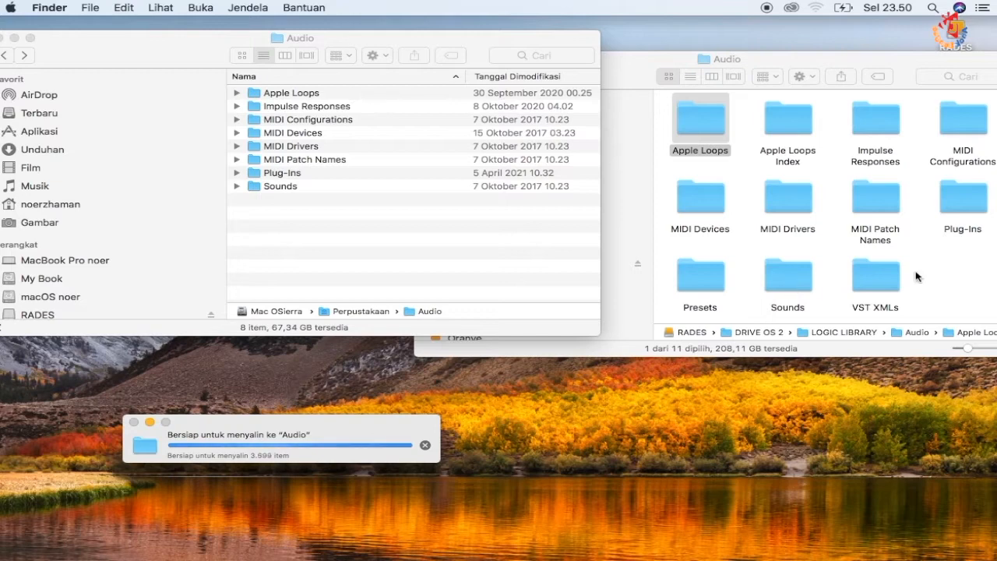
Look through the Components folder inside Plug-Ins of the RADES Audio folder, and return to Plug-Ins.
scroll(917, 276, "down", 1)
double_click(963, 179)
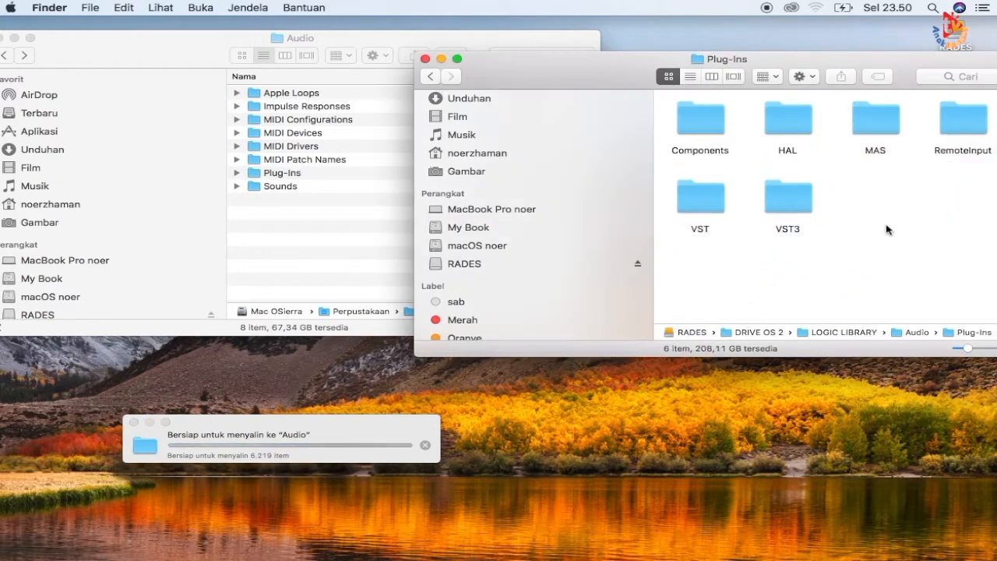
double_click(699, 124)
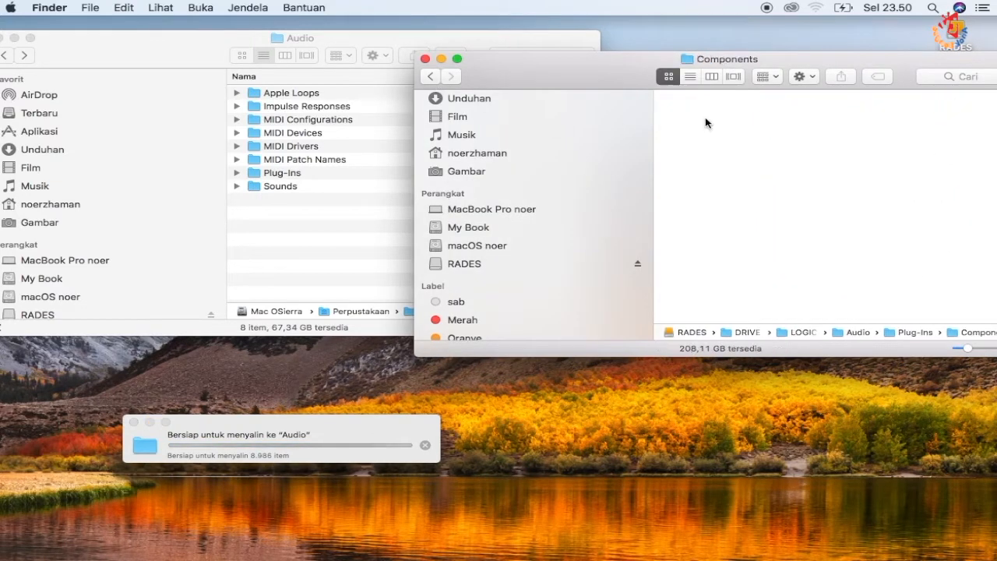
scroll(740, 209, "down", 10)
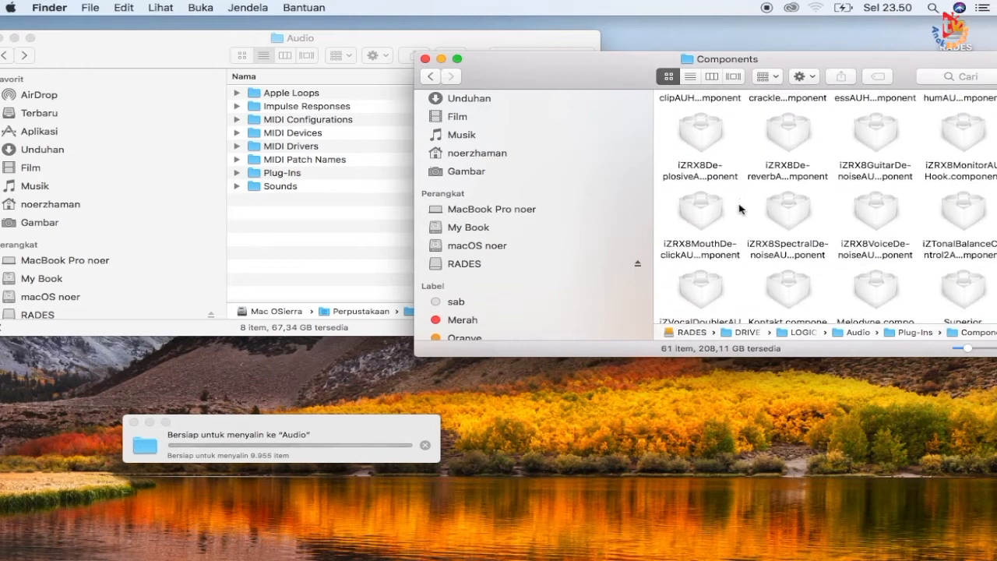
left_click(431, 77)
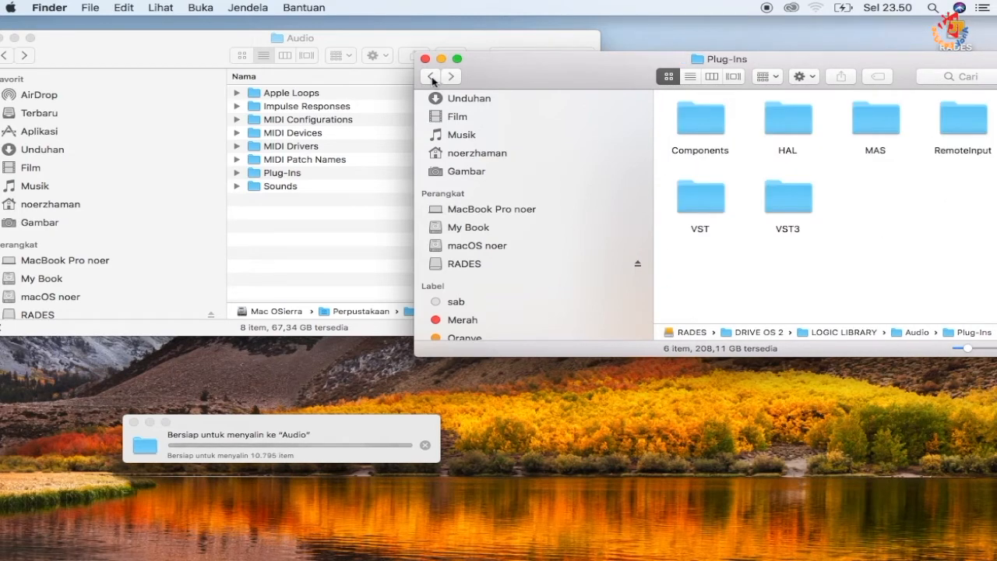
left_click(701, 124)
double_click(701, 127)
scroll(781, 275, "down", 10)
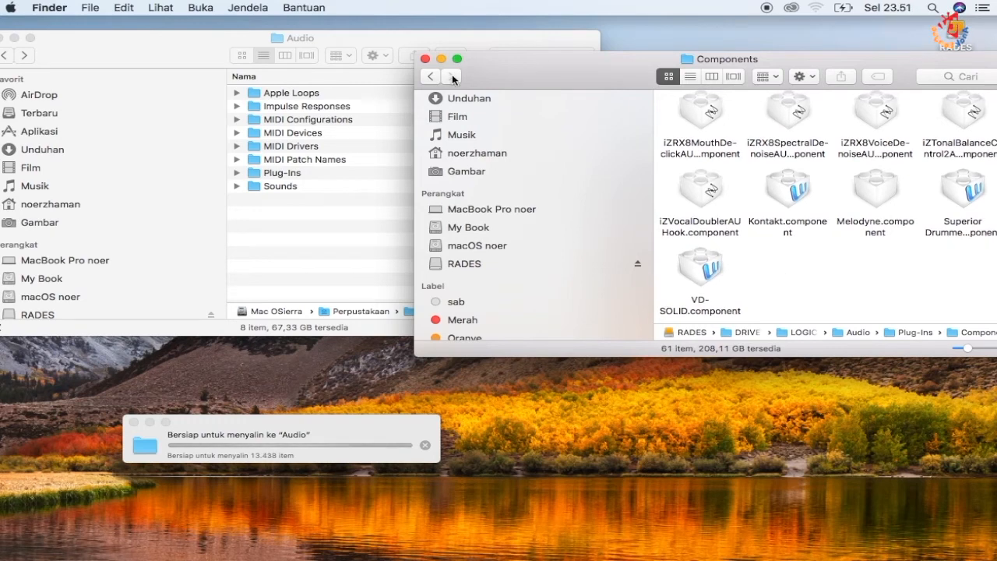
left_click(430, 76)
Return the destination window to the Perpustakaan folder and spread it apart from the Plug-Ins window.
left_click_drag(545, 75, 622, 124)
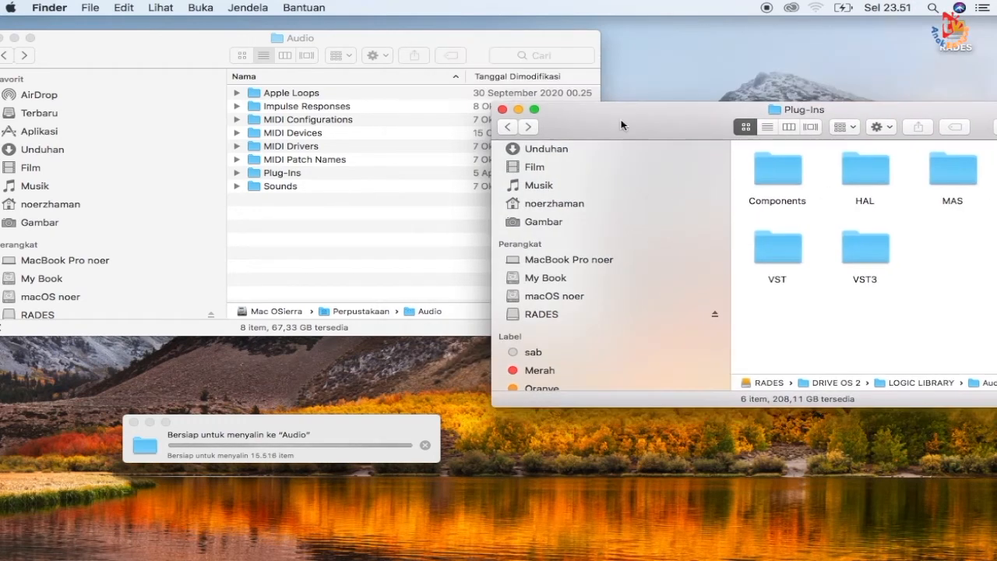
left_click_drag(382, 38, 678, 39)
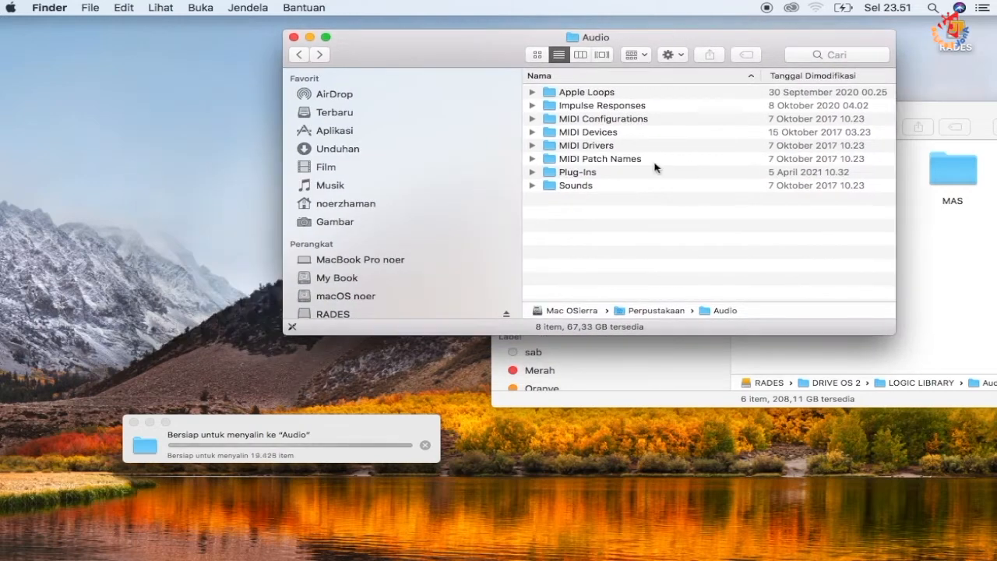
left_click(300, 54)
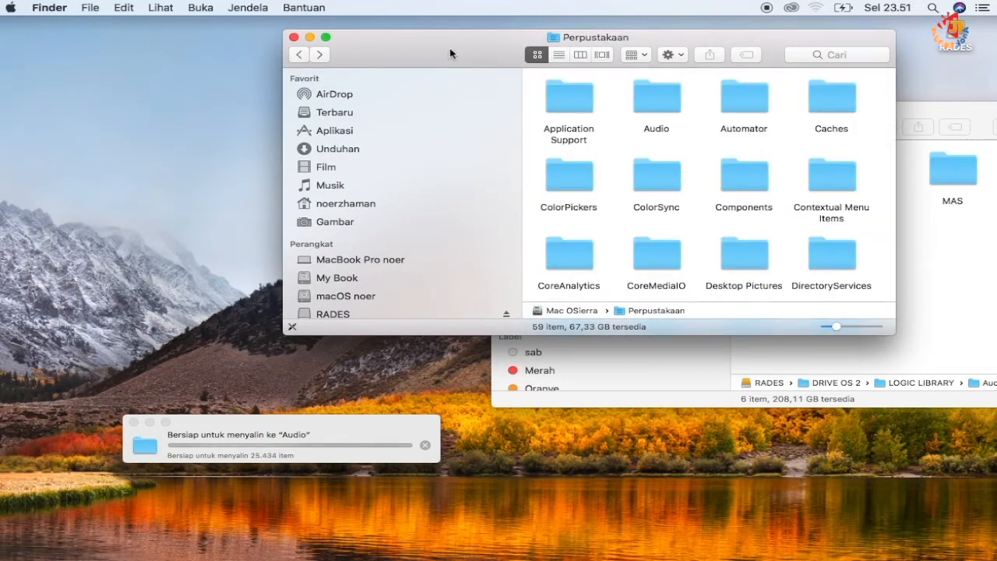
left_click_drag(452, 54, 214, 41)
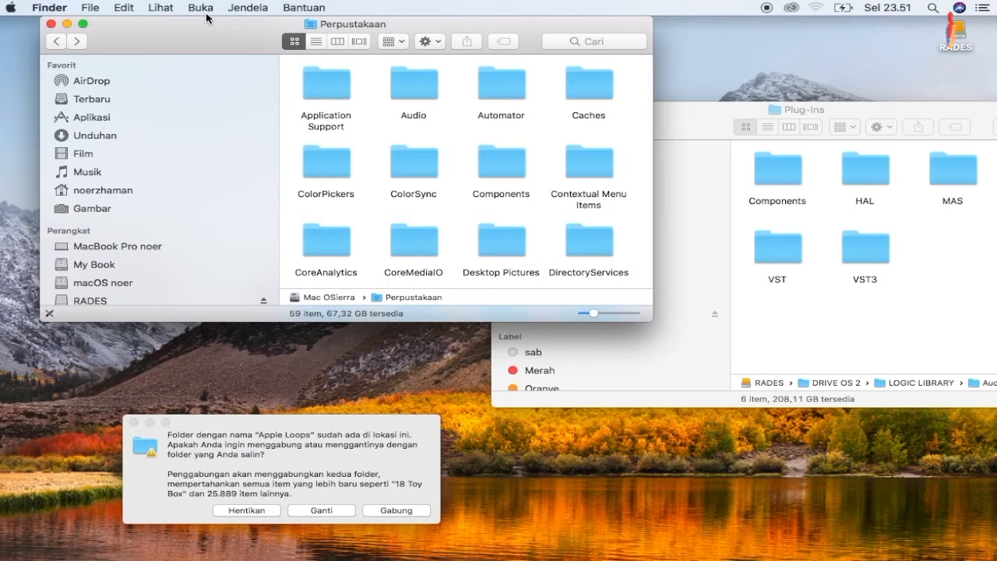
Replace the existing Apple Loops folder with the copied one and authorize the copy with the account password.
left_click(314, 514)
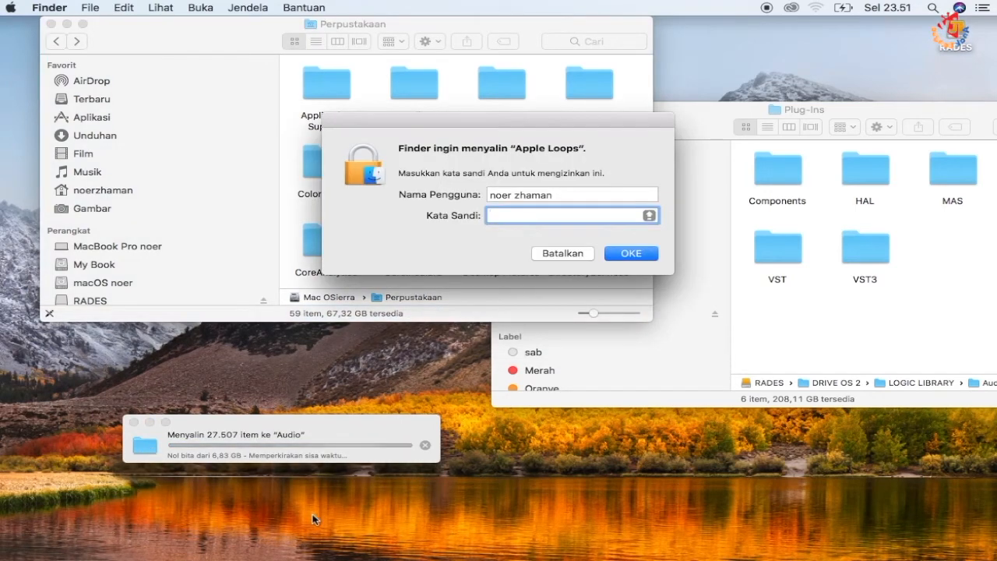
type("••")
key("Return")
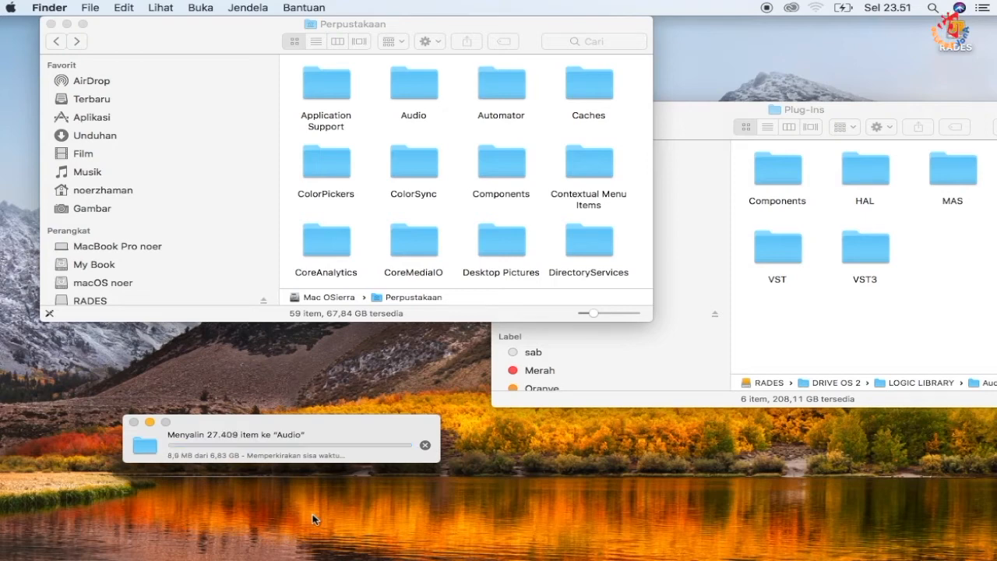
Return the RADES window from Plug-Ins to the LOGIC LIBRARY folder.
left_click(781, 326)
left_click(507, 126)
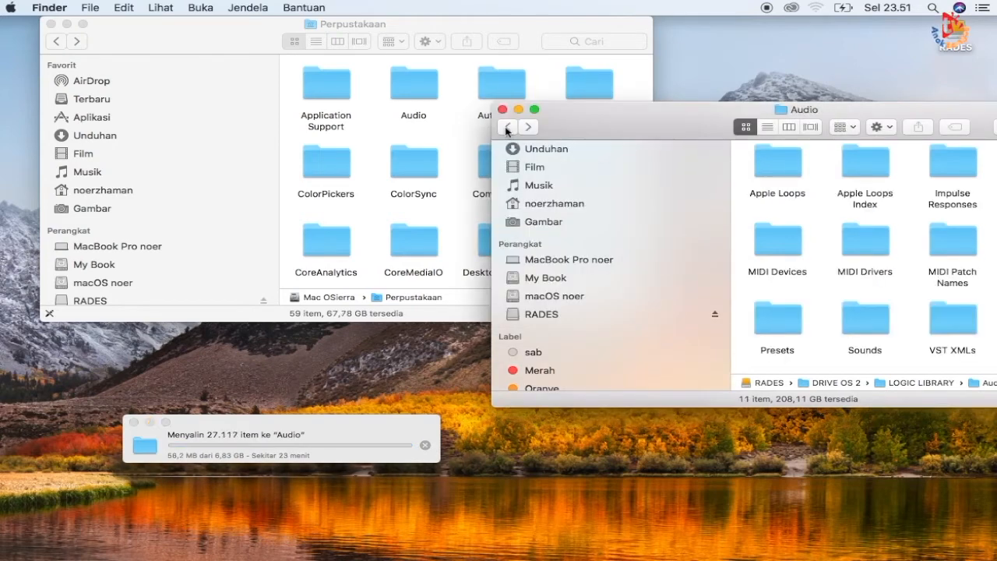
left_click(507, 126)
Look through the Perpustakaan folder and its Application Support subfolder, and return to Perpustakaan.
left_click(477, 30)
scroll(496, 205, "down", 5)
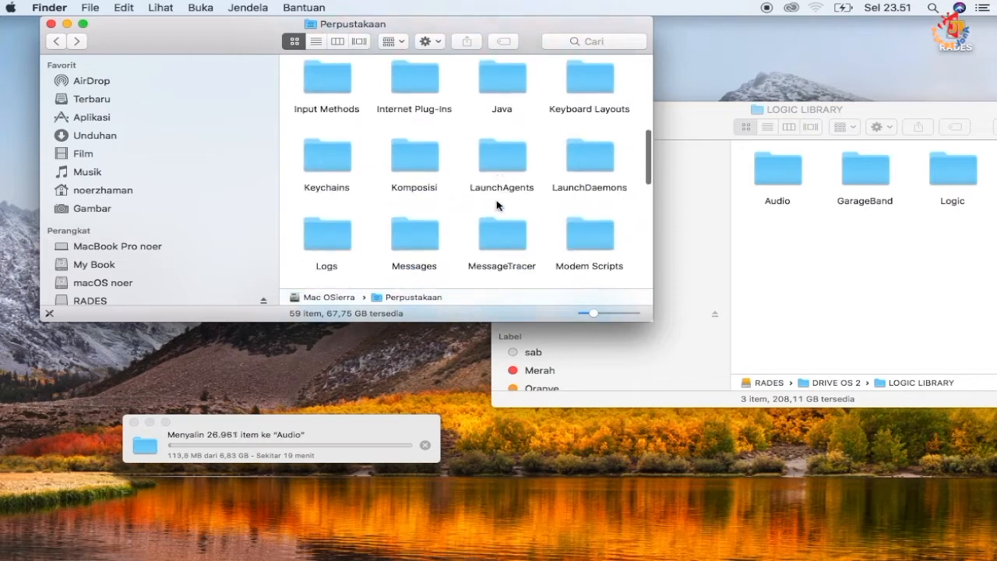
scroll(498, 205, "up", 5)
double_click(327, 90)
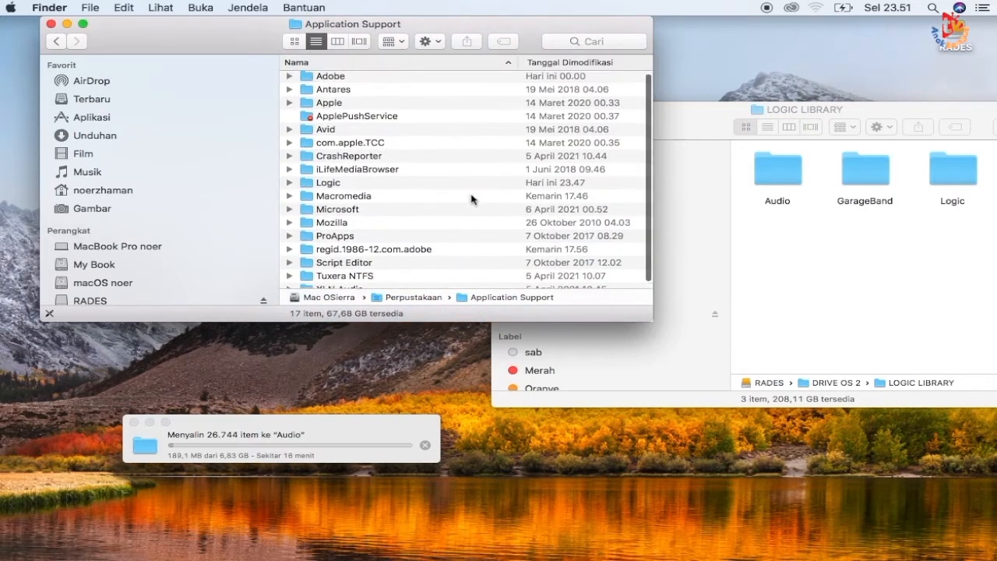
double_click(469, 187)
left_click(57, 44)
scroll(372, 169, "down", 3)
scroll(373, 169, "up", 3)
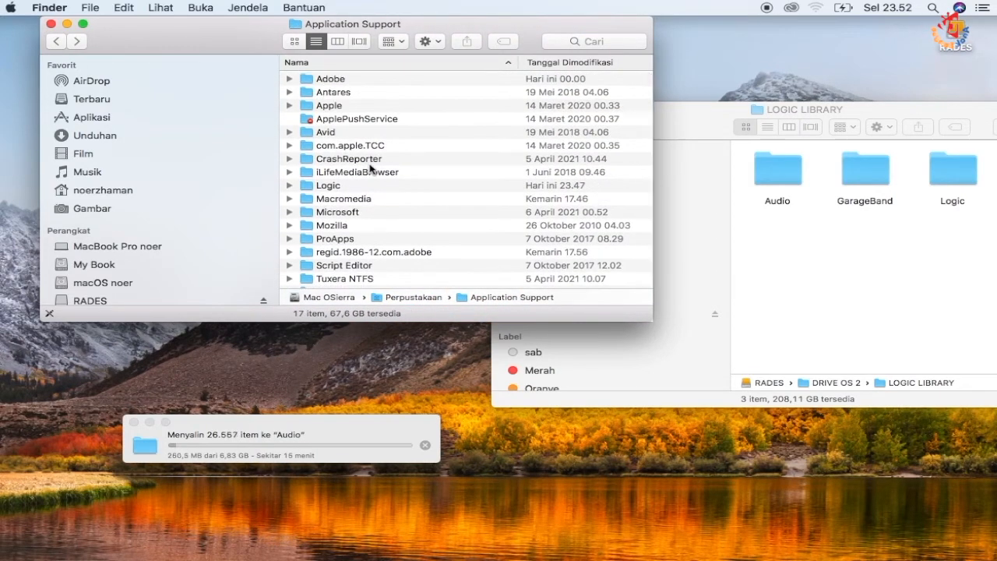
left_click(58, 44)
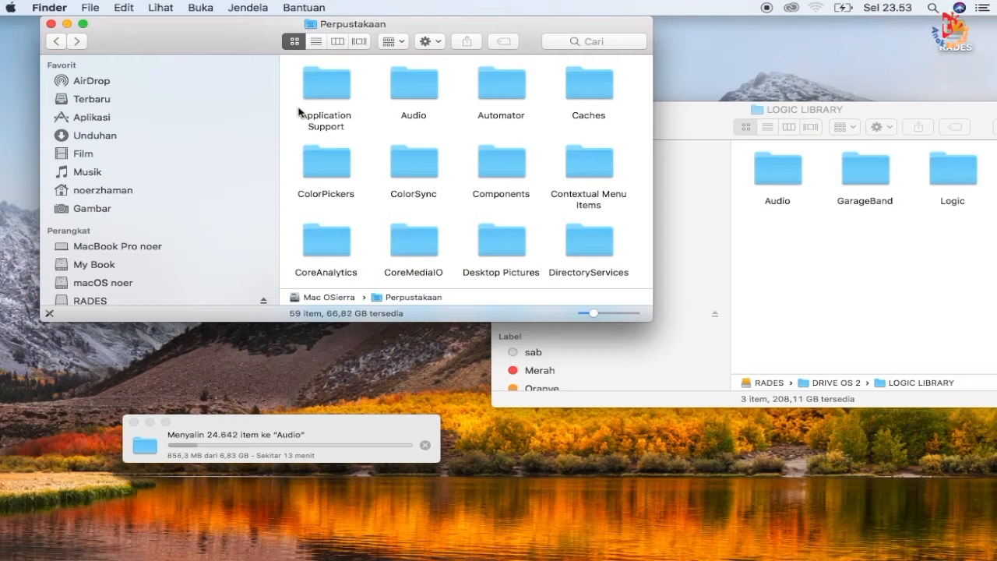
Move the copy progress window and the LOGIC LIBRARY window higher on the desktop.
left_click_drag(357, 427, 378, 386)
left_click(698, 120)
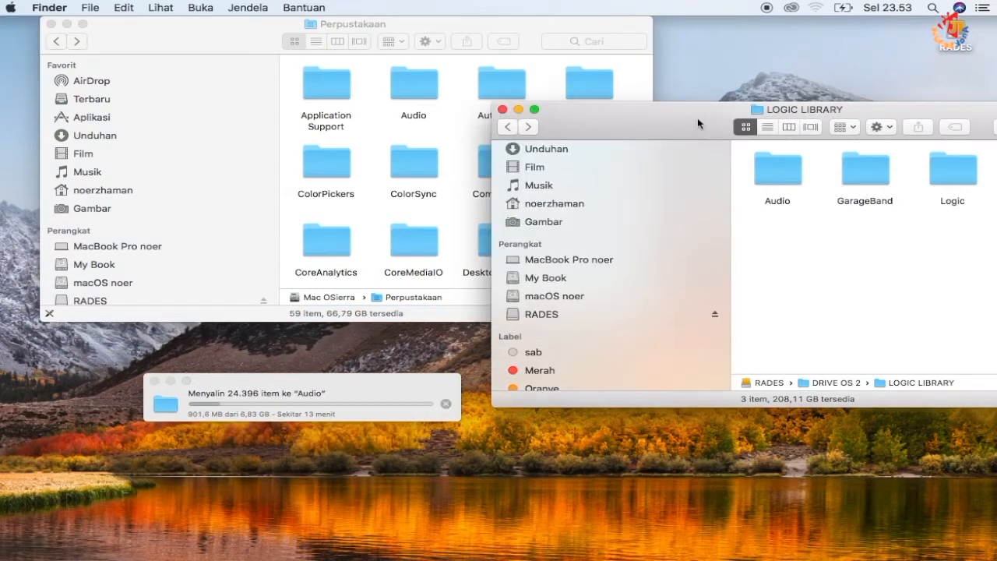
left_click_drag(662, 125, 657, 95)
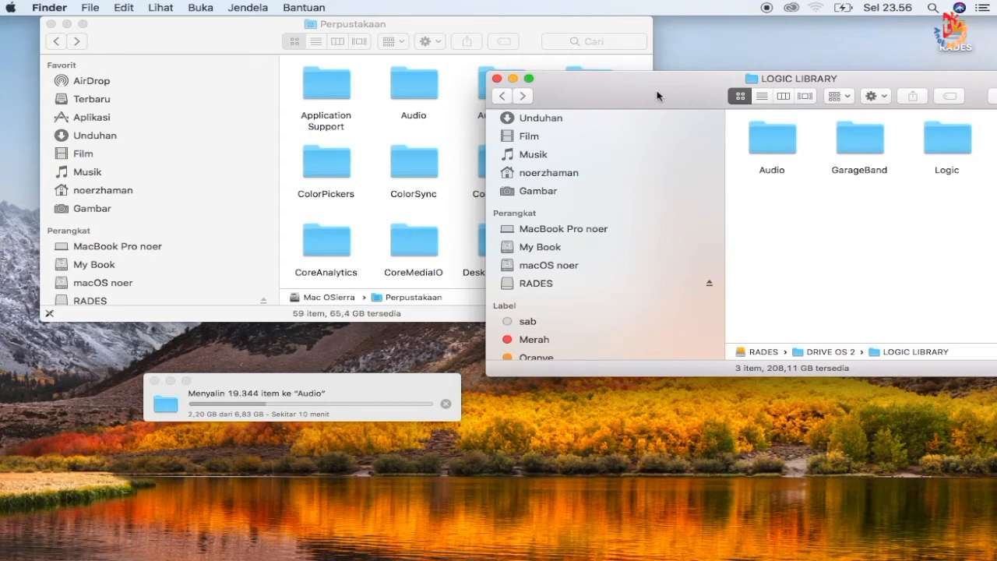
Clear the Perpustakaan and LOGIC LIBRARY windows from the desktop, closing LOGIC LIBRARY once the copy finishes.
left_click_drag(366, 382, 453, 344)
left_click(67, 24)
left_click_drag(601, 87, 511, 34)
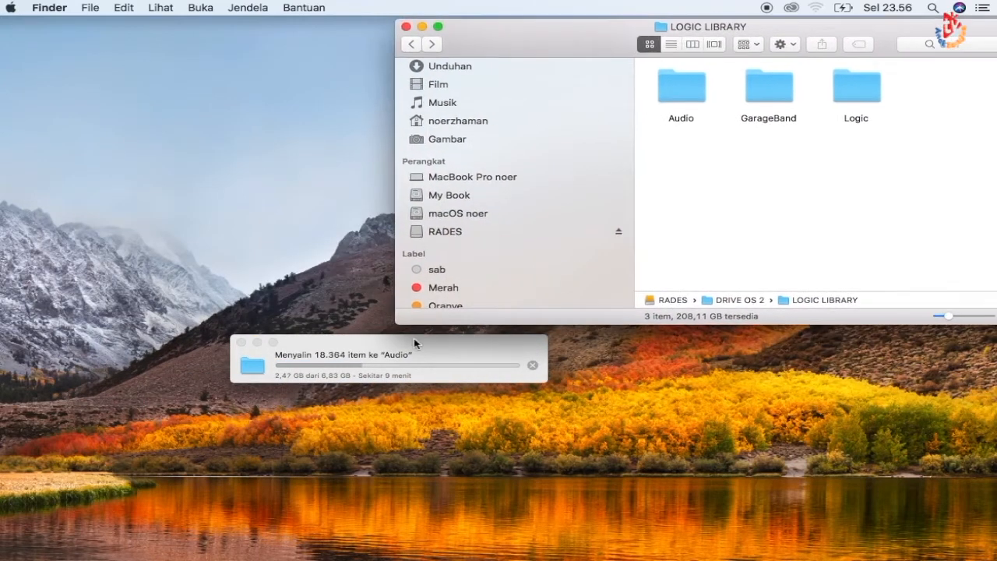
left_click(414, 342)
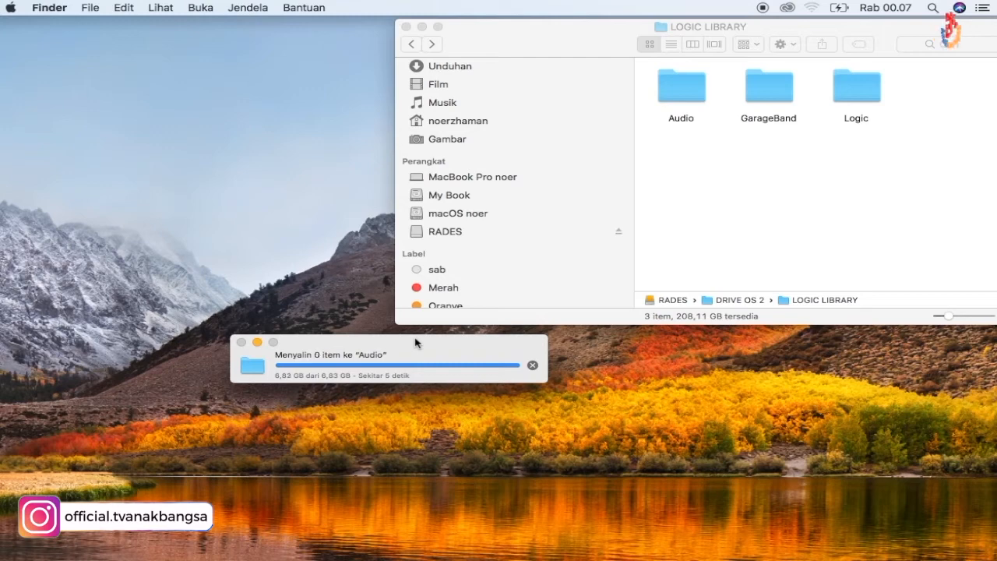
left_click(406, 26)
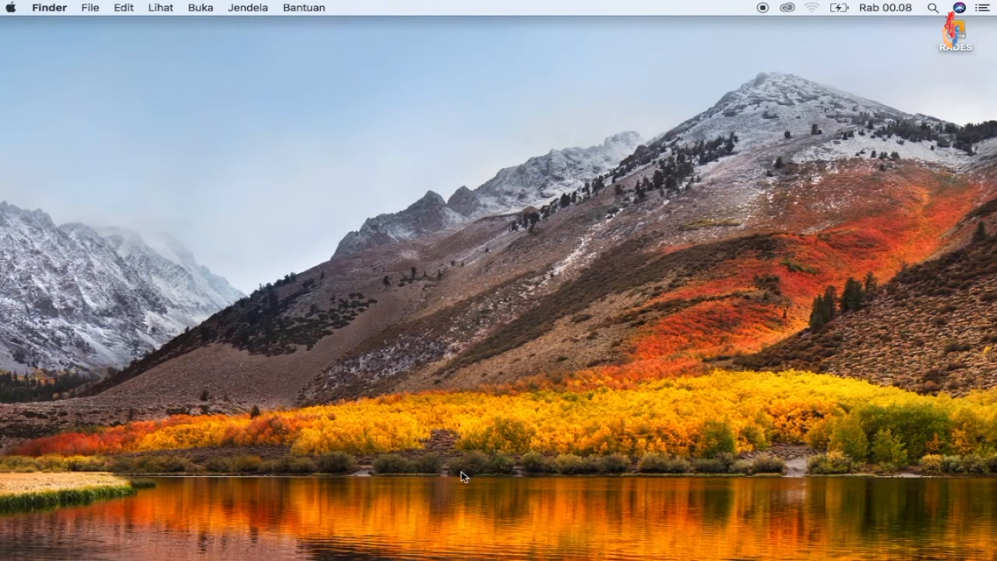
Launch Logic Pro X and dismiss the Audio Unit plug-in and audio interface alerts.
mouse_move(468, 557)
left_click(338, 528)
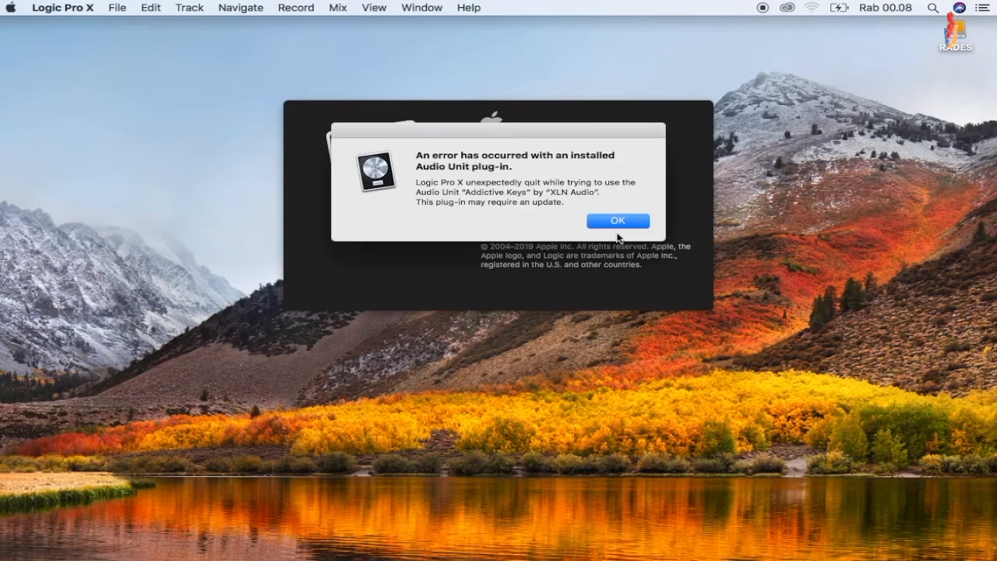
left_click(620, 223)
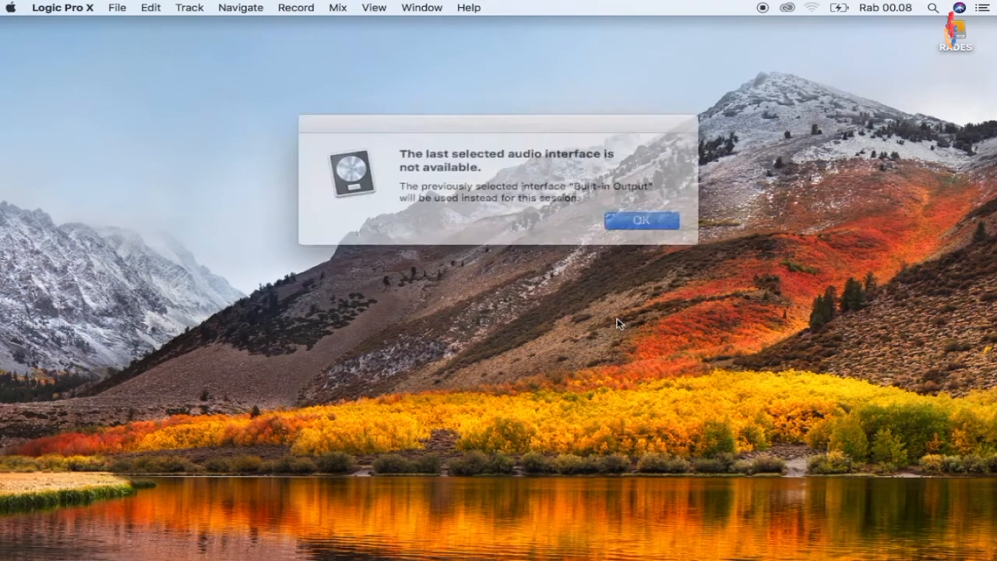
left_click(626, 219)
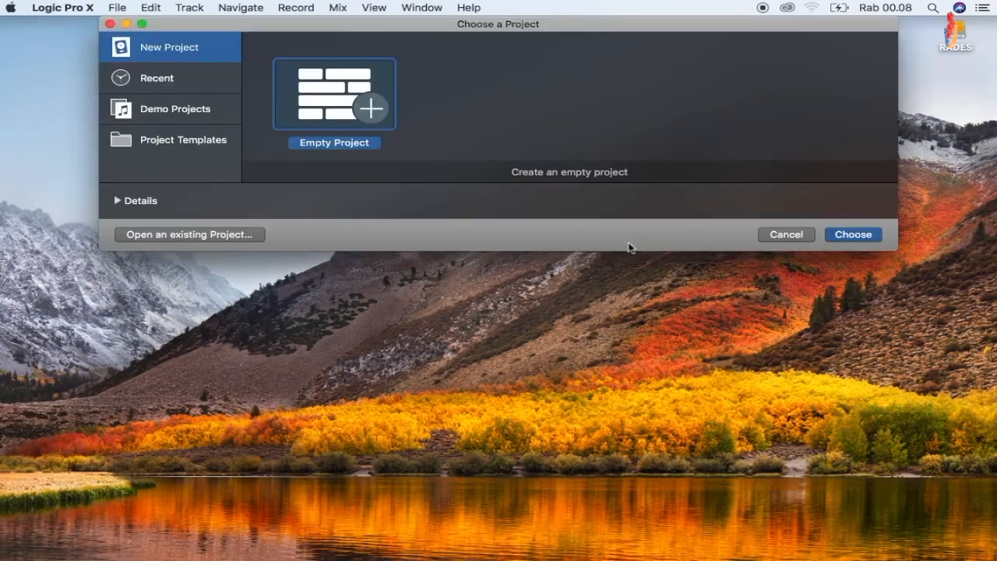
Create an empty project with one software instrument track using the default patch, and close the Musical Typing window and the sound Library.
left_click(855, 237)
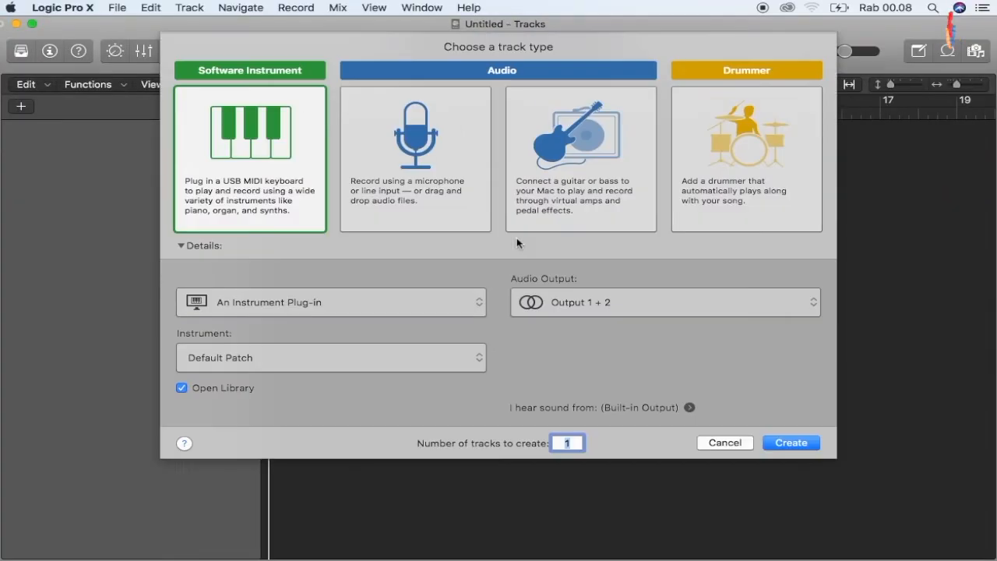
left_click(787, 444)
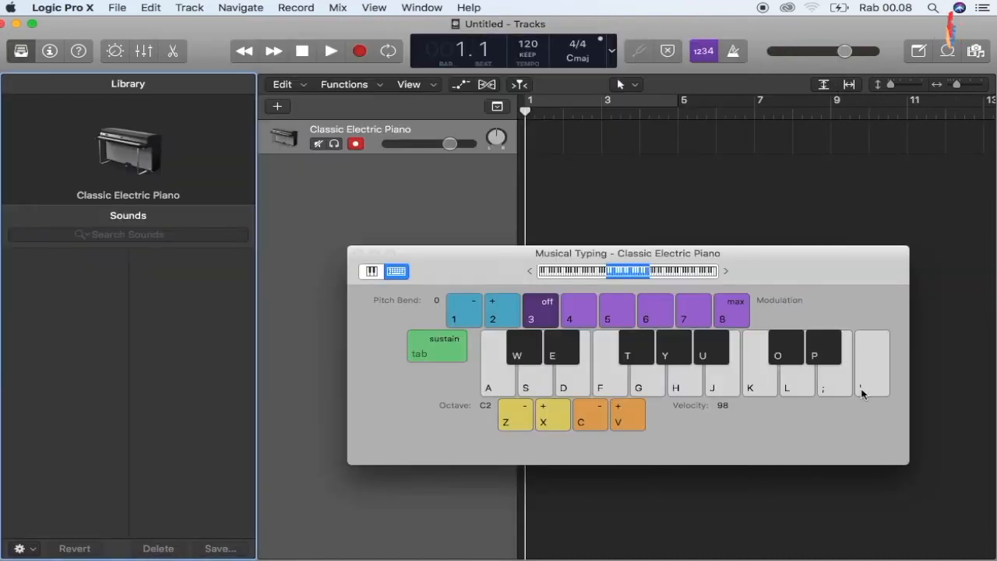
left_click(358, 253)
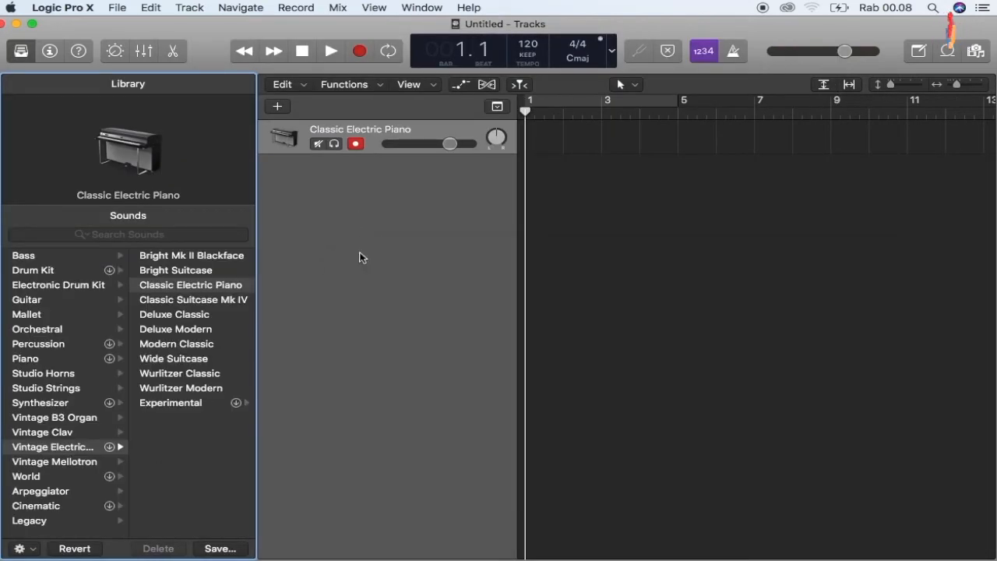
scroll(89, 412, "up", 2)
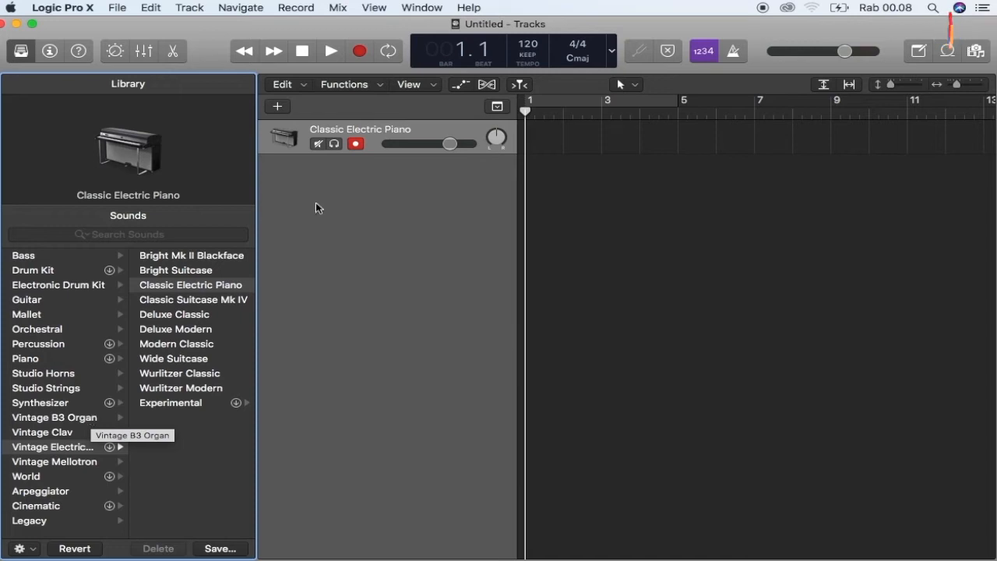
left_click(21, 53)
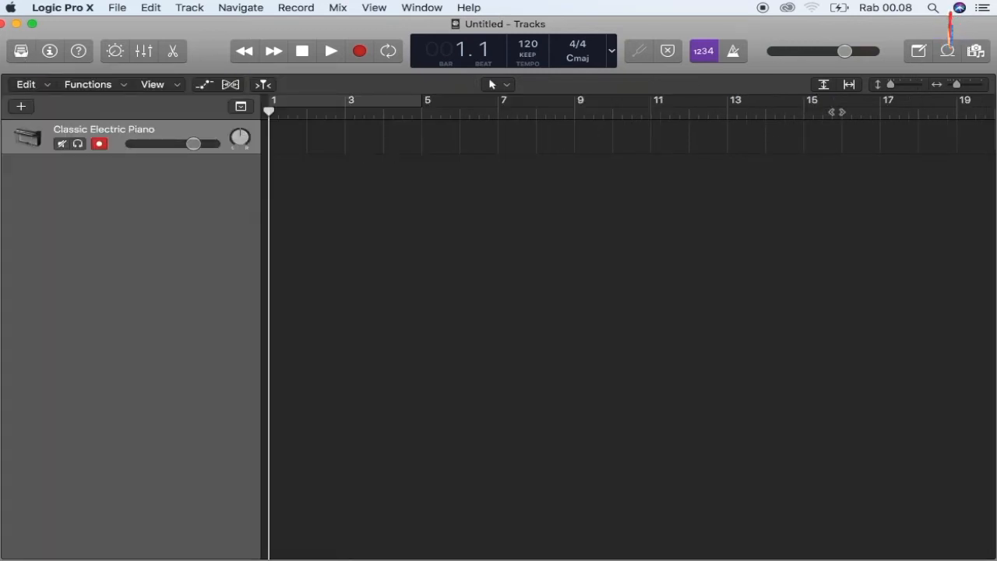
Open the loop browser, look through the loop list, and reindex all loops.
left_click(948, 52)
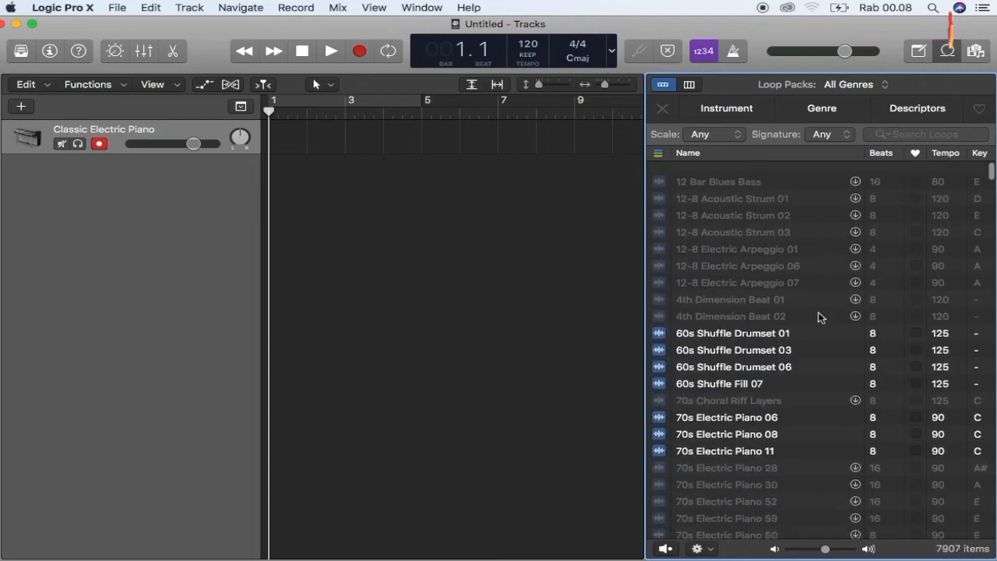
scroll(818, 316, "down", 20)
scroll(818, 316, "down", 15)
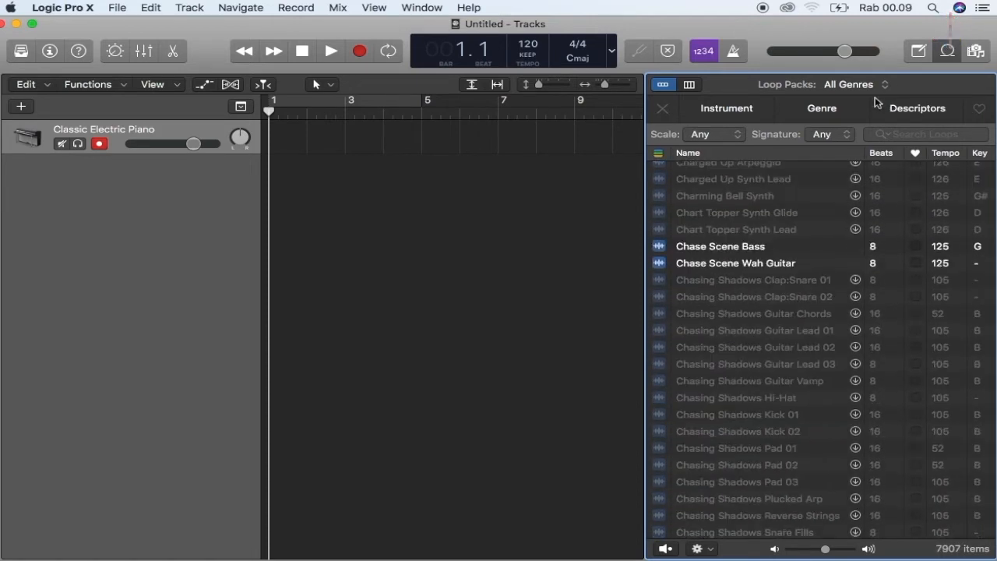
left_click(883, 85)
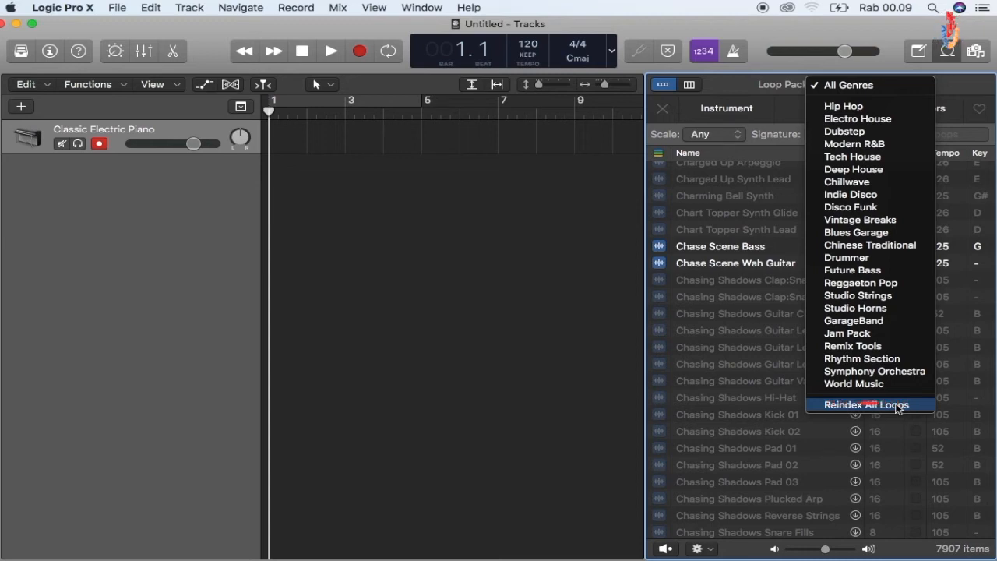
left_click(898, 405)
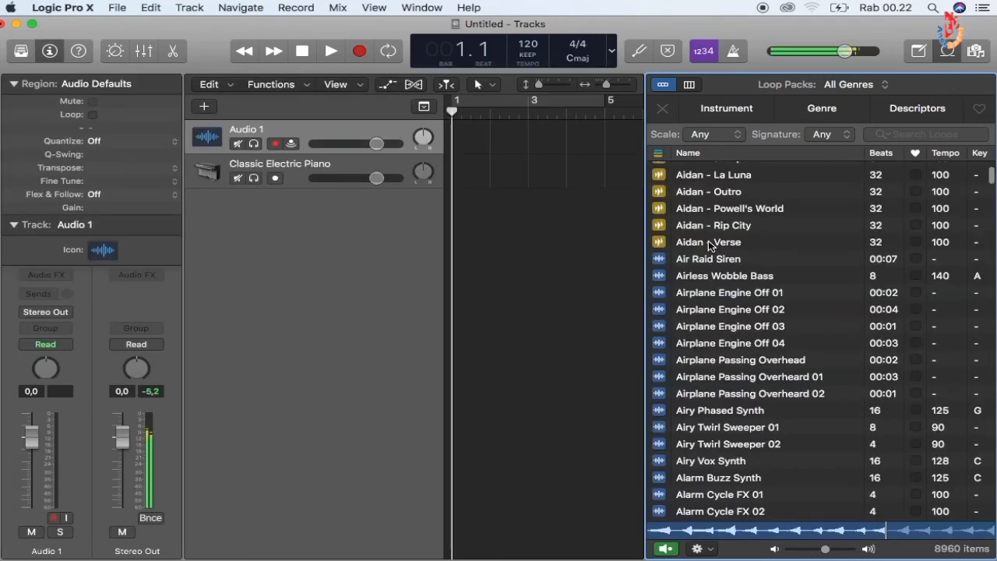
Preview the Aidan - Verse drummer loop and look through the loop list for loops still marked for download.
left_click(710, 242)
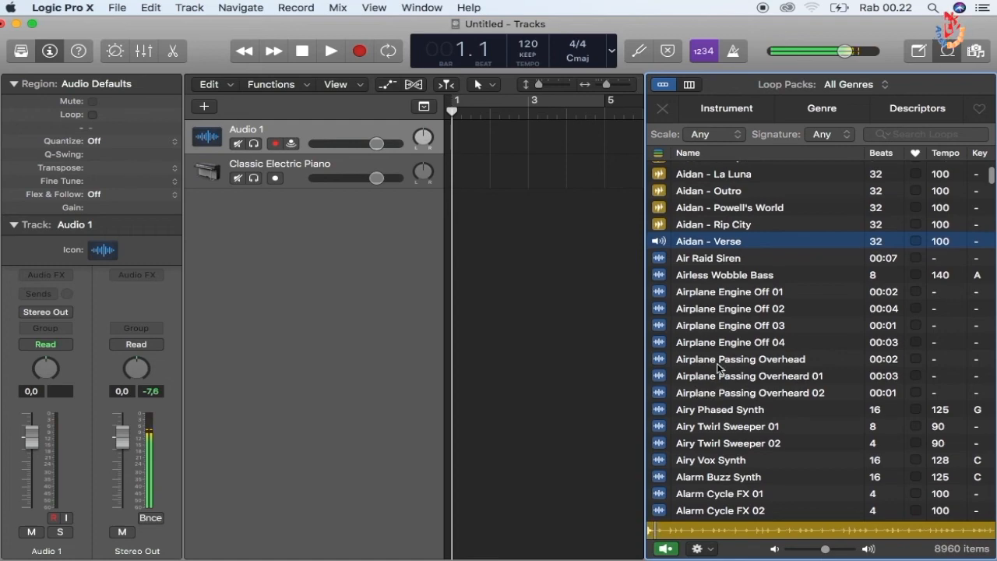
scroll(718, 369, "down", 10)
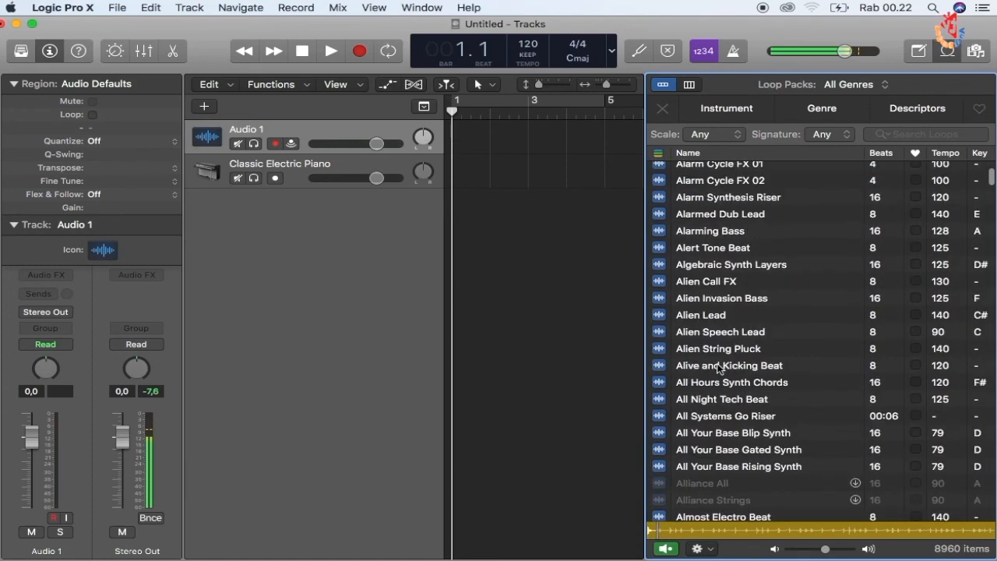
scroll(718, 369, "down", 10)
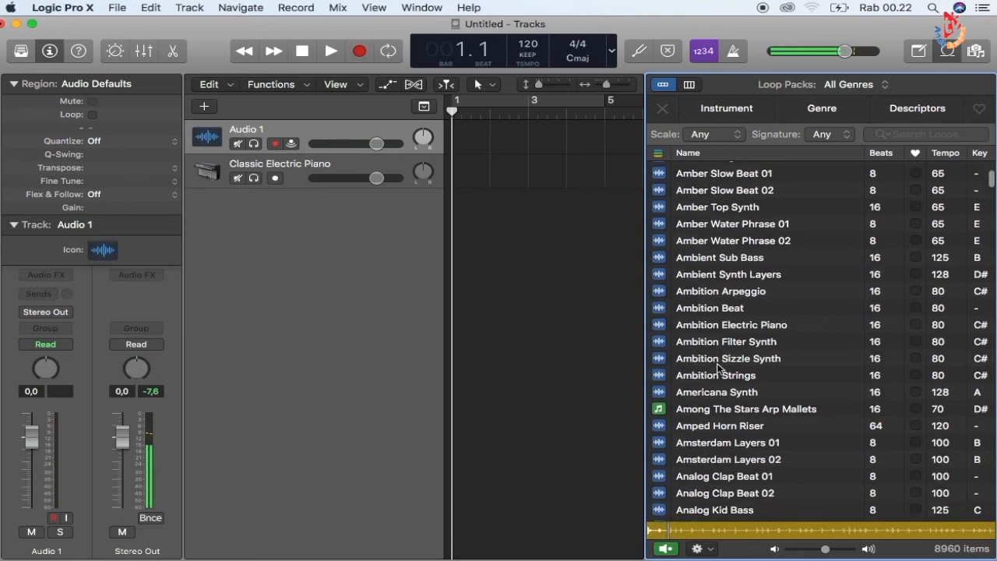
scroll(718, 369, "down", 1)
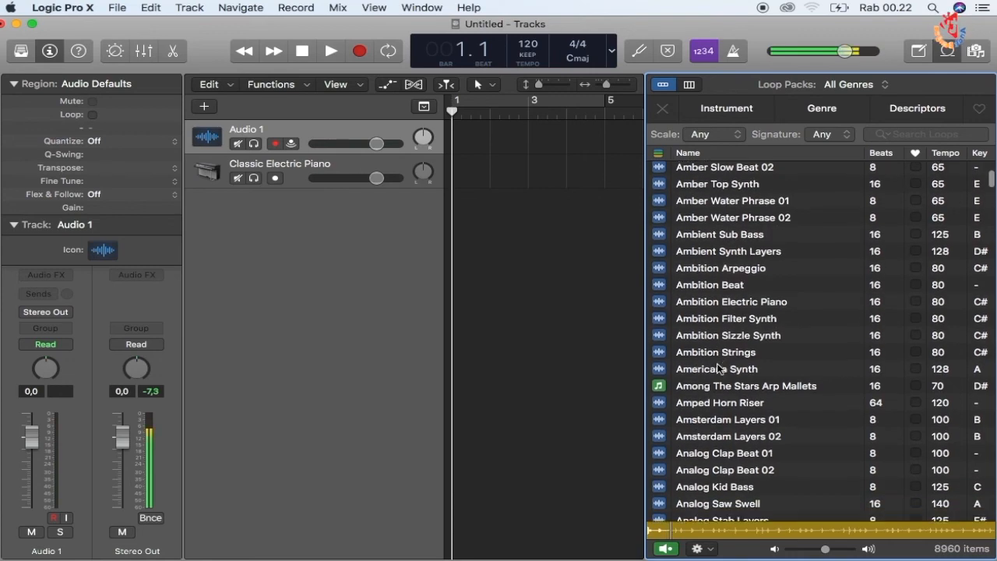
scroll(718, 370, "down", 3)
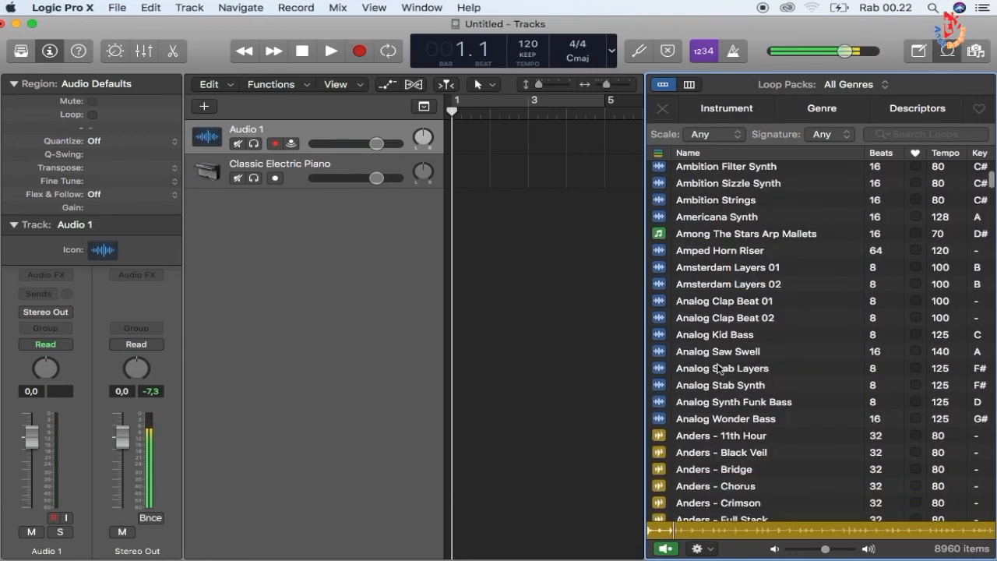
scroll(718, 370, "down", 20)
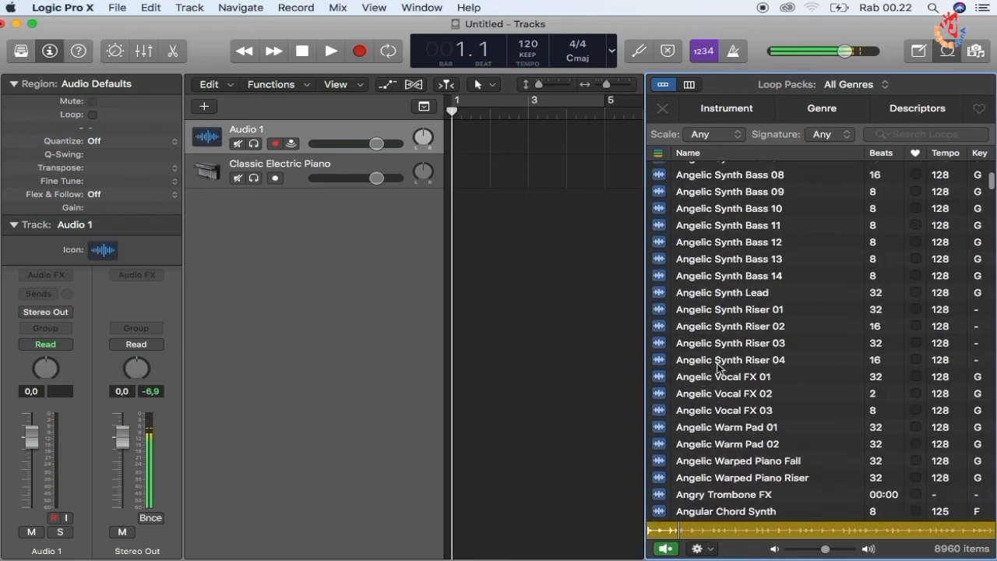
scroll(718, 369, "down", 2)
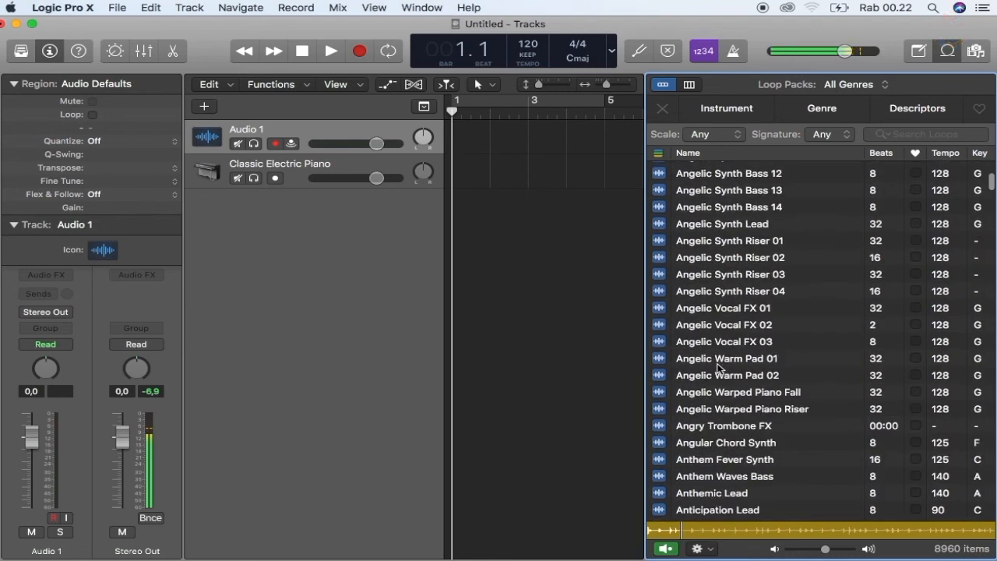